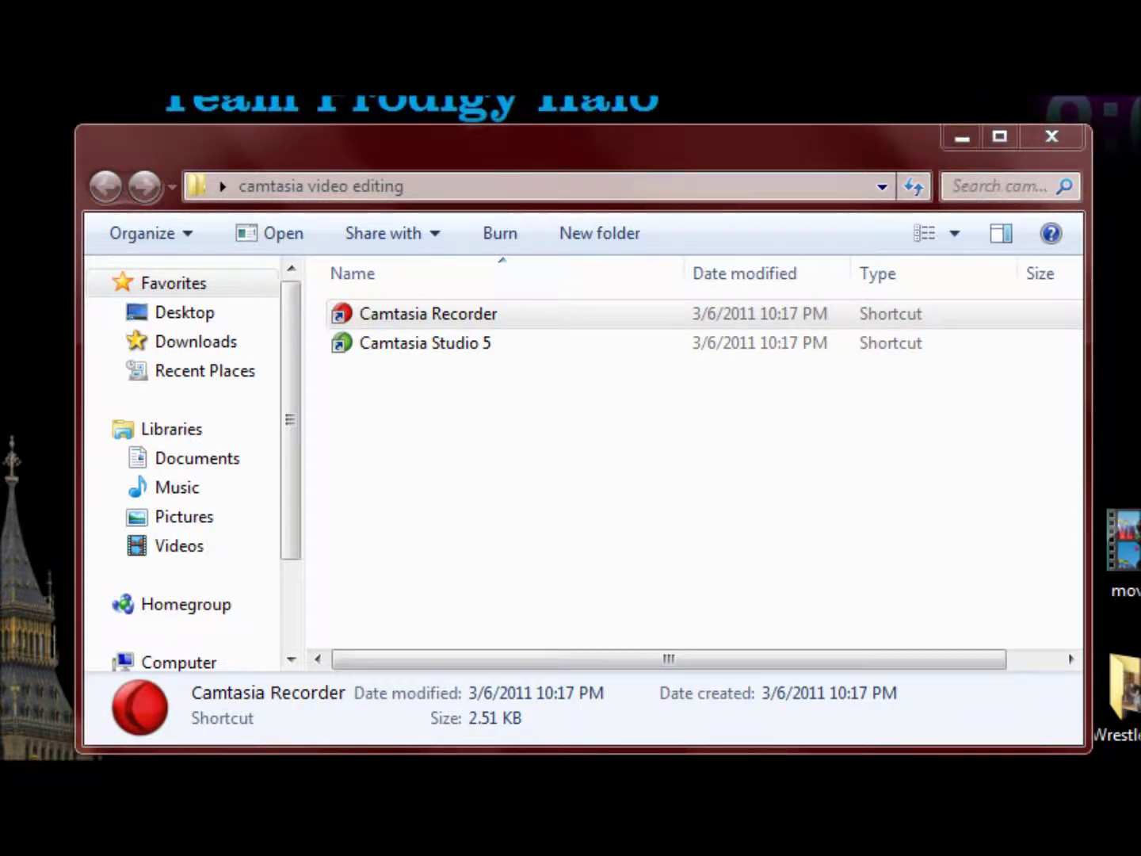
- Minimize the camtasia video editing folder window to reveal the Yahoo! home page
left_click(962, 135)
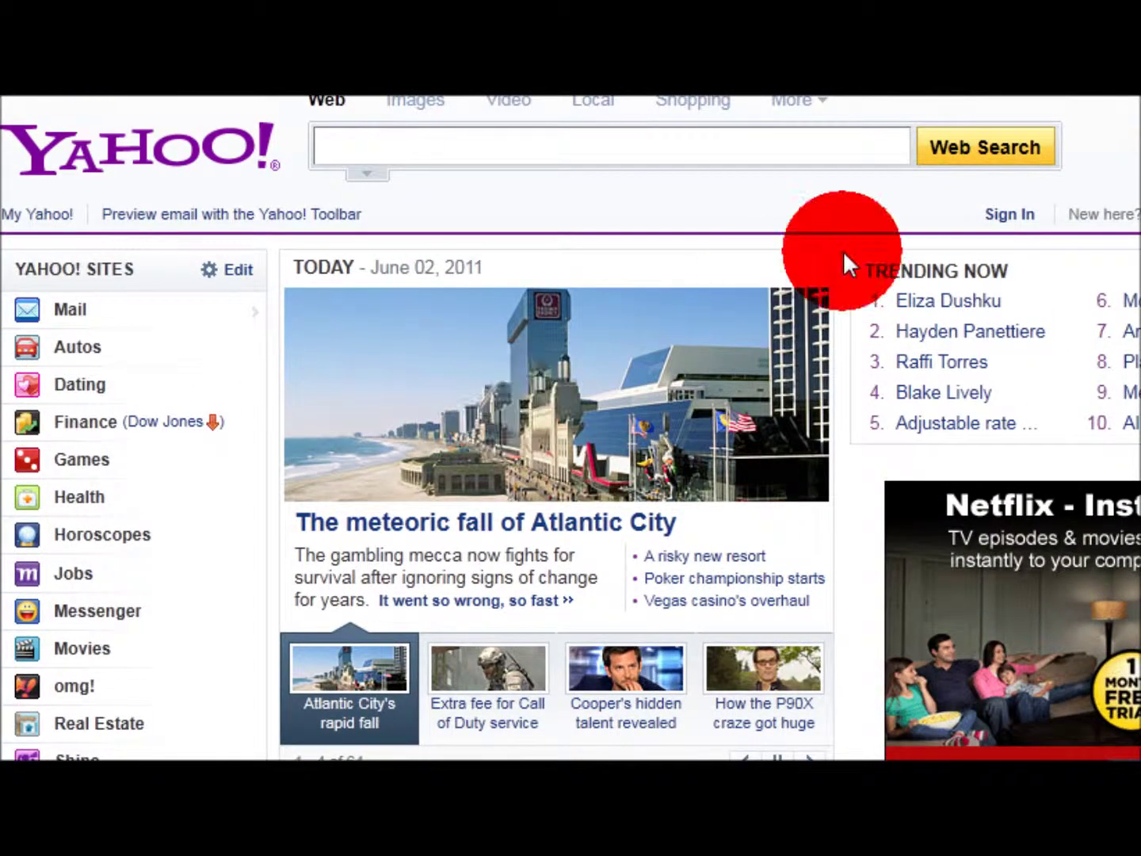
- Open the Yahoo! sign-in page and enter the Yahoo! ID
left_click(1013, 216)
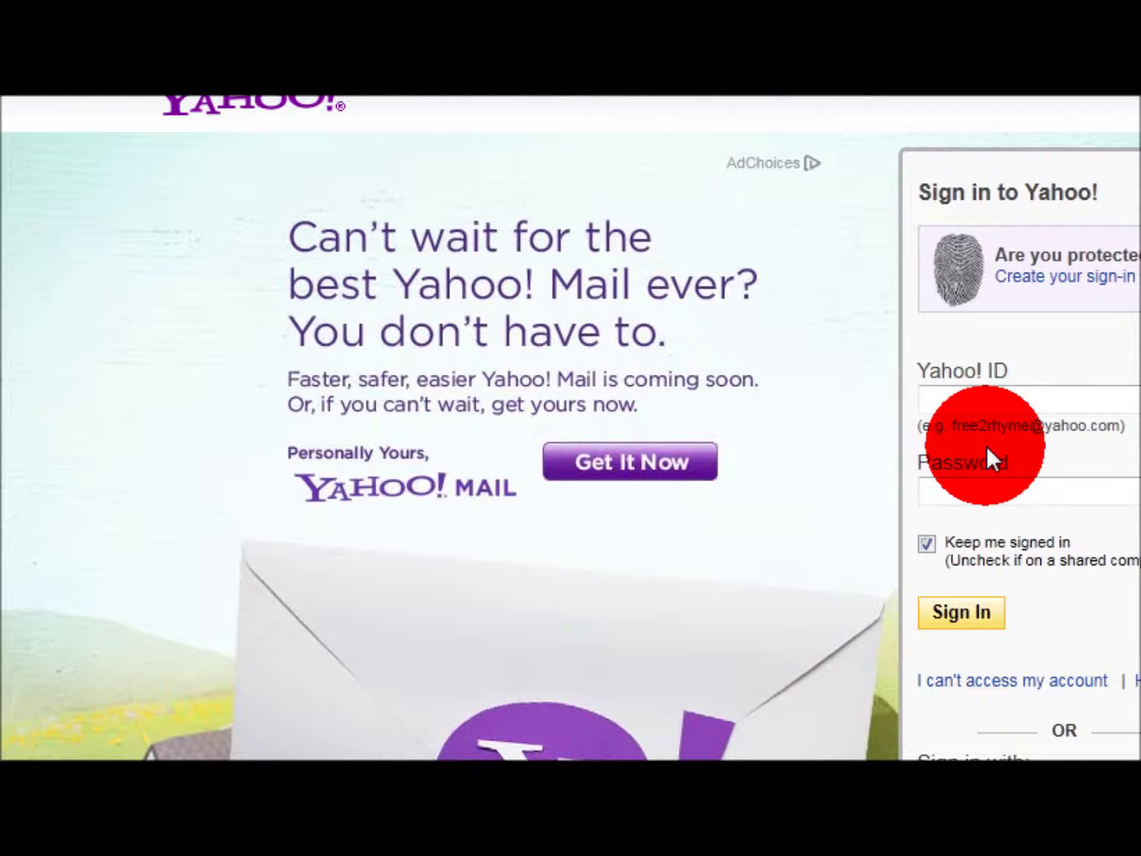
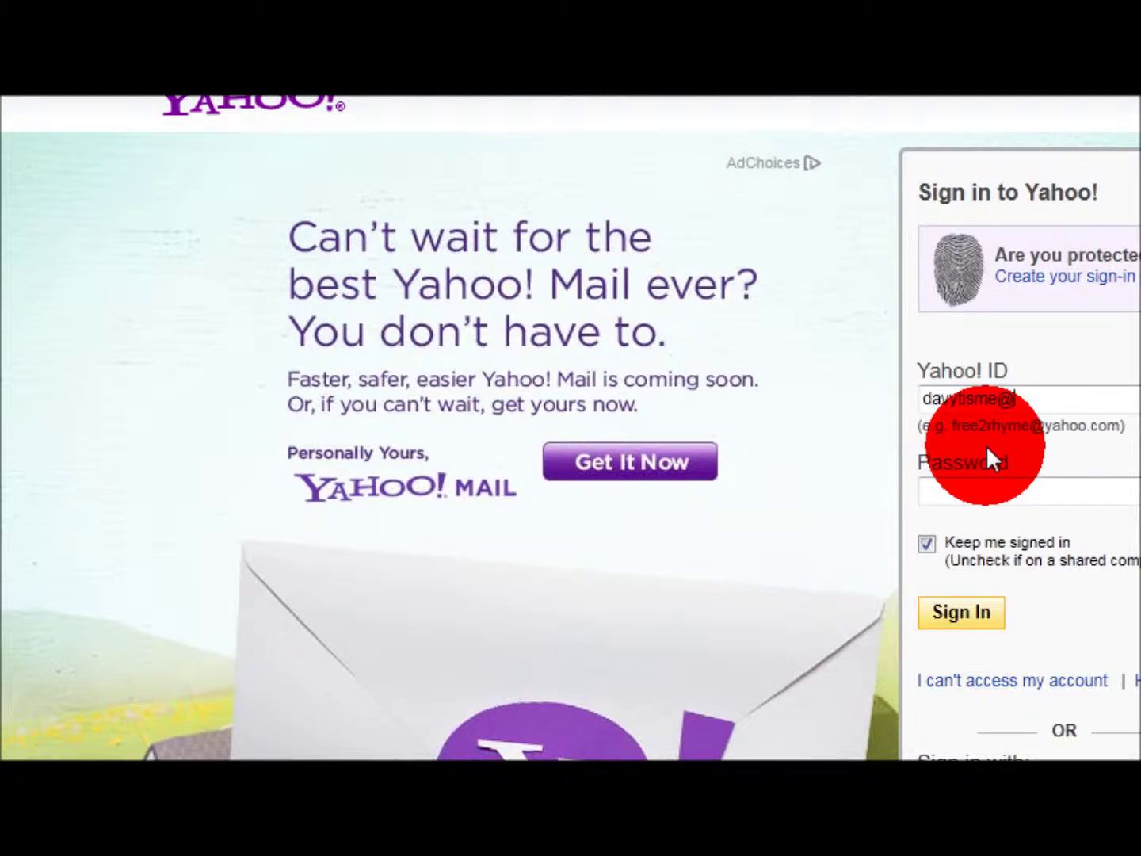
key("Tab")
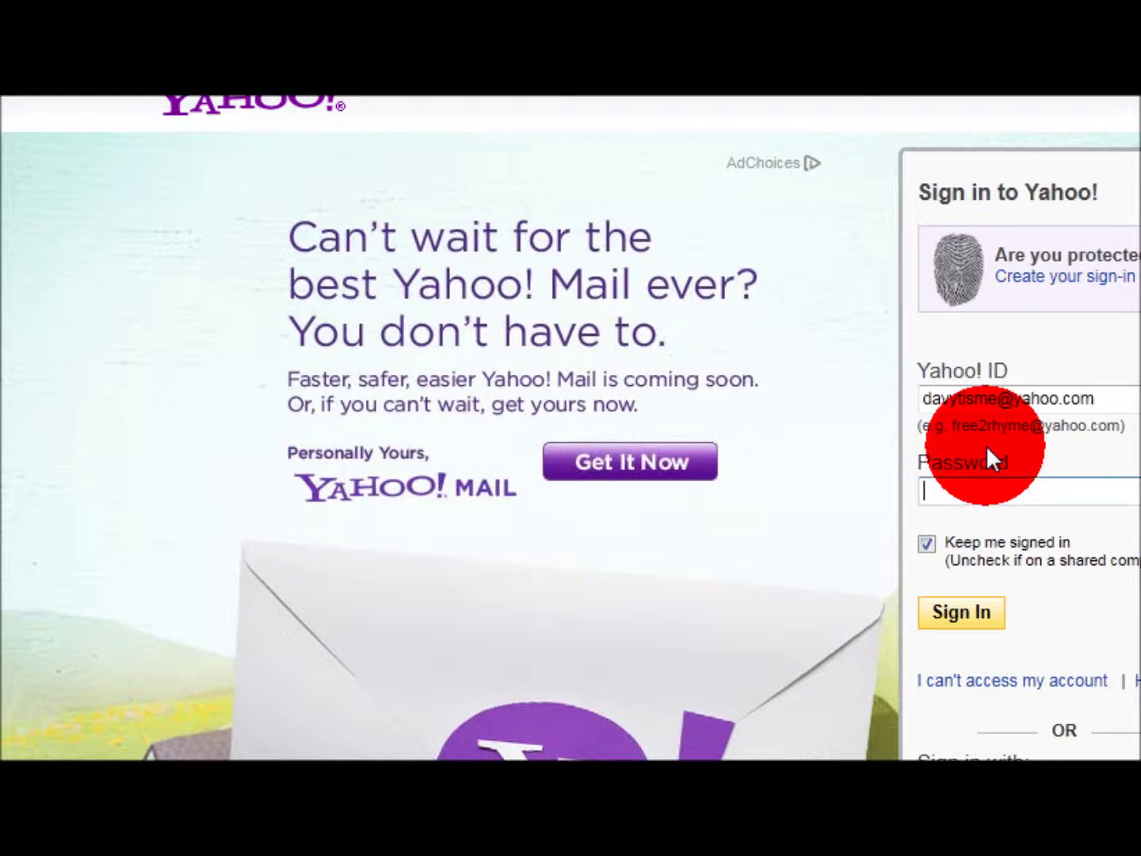
- Enter the account password, clearing and retyping it
type("********")
key("ctrl+a")
key("BackSpace")
type("**********")
type("**")
- Submit the sign-in, then enter a different Yahoo! ID and password and submit again
key("Return")
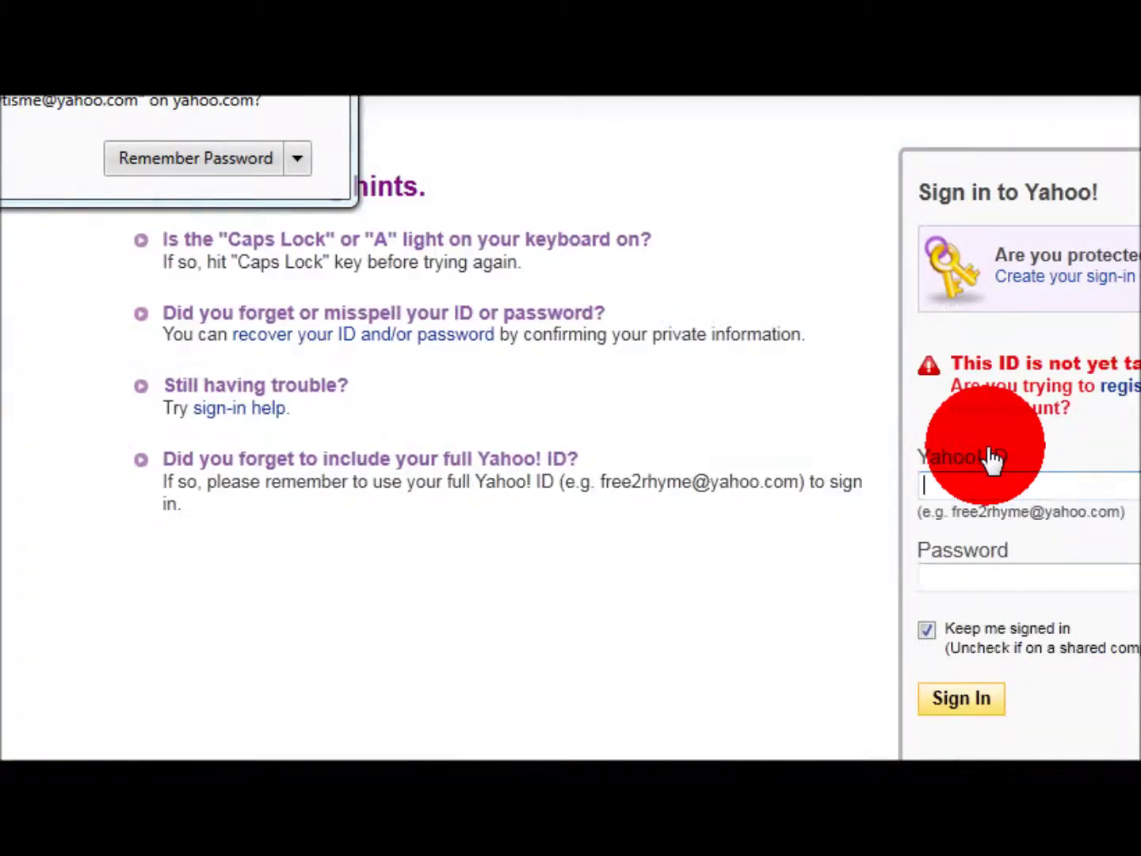
type("da")
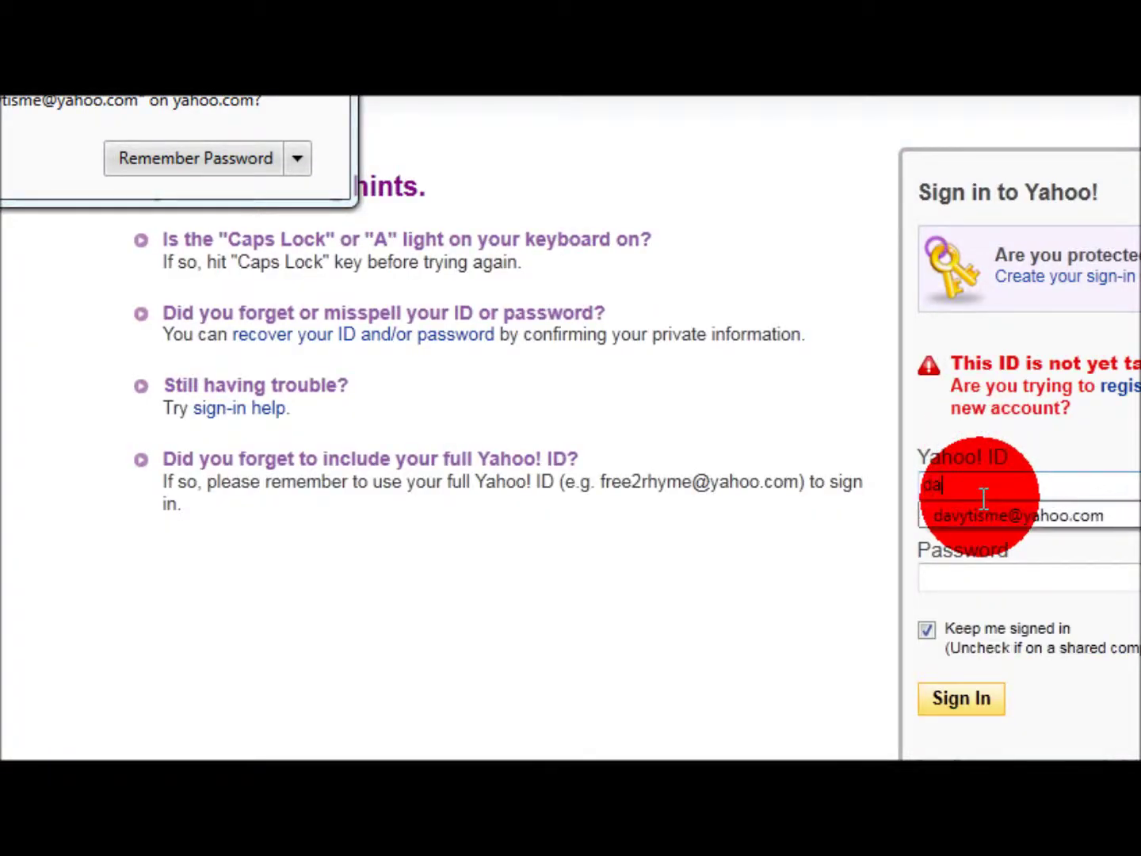
key("BackSpace")
key("BackSpace")
key("BackSpace")
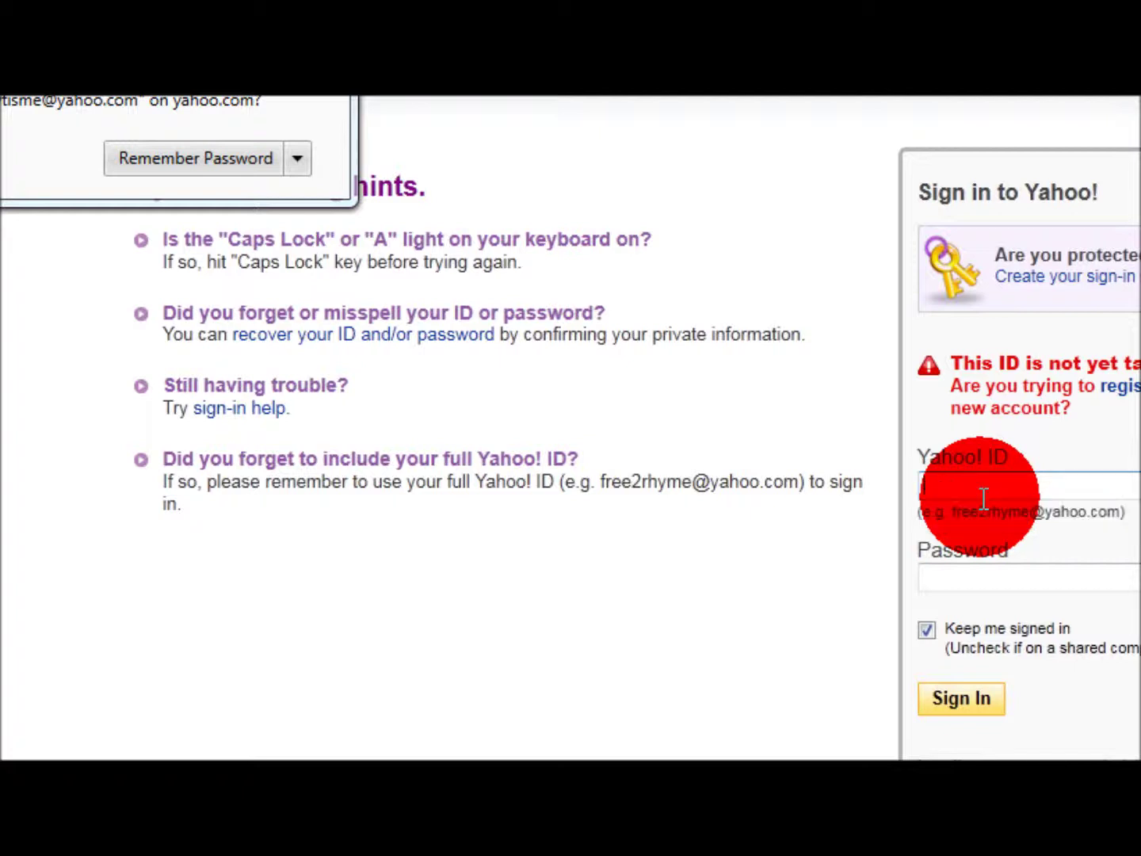
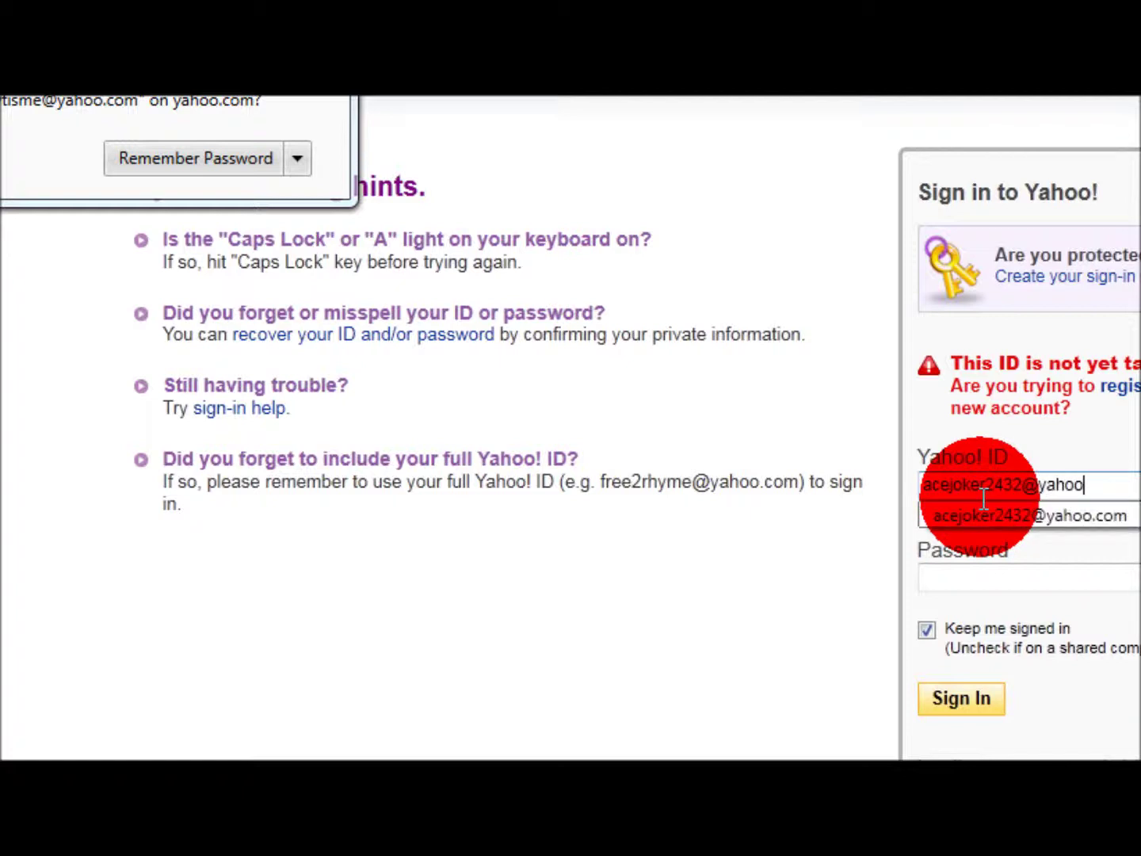
key("Tab")
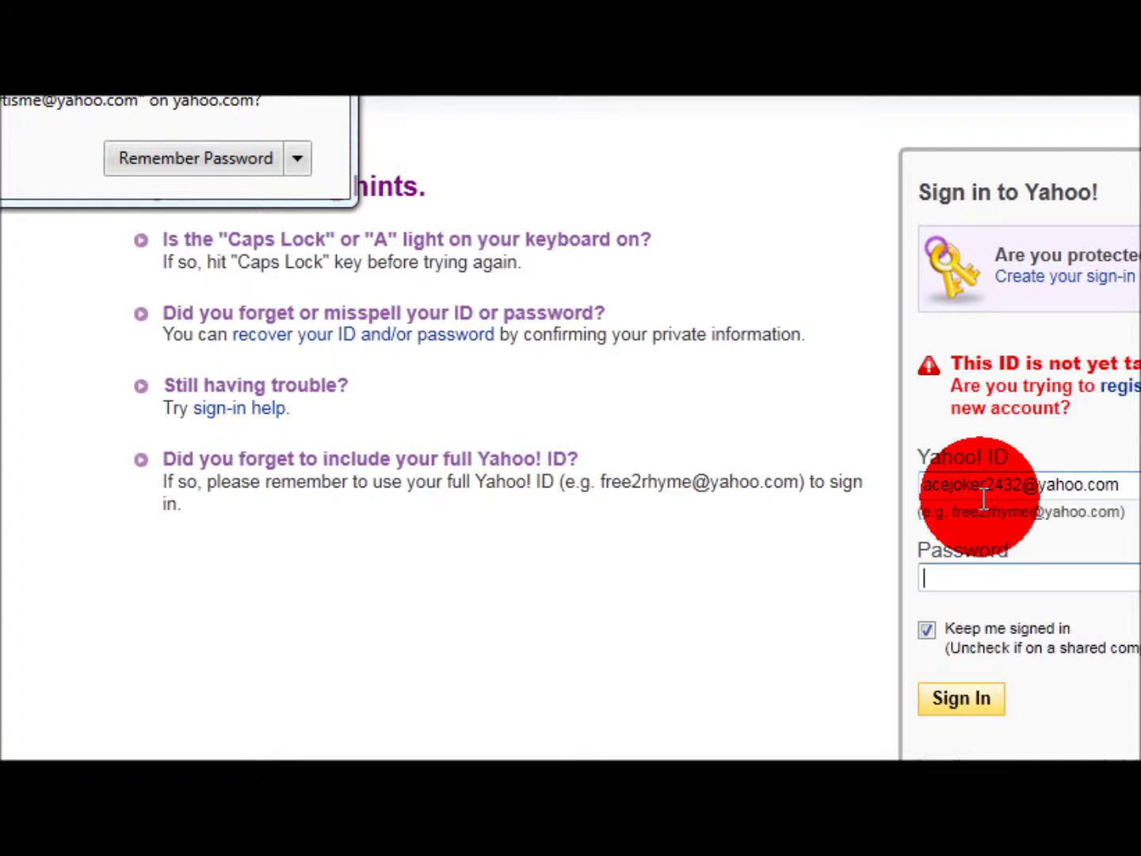
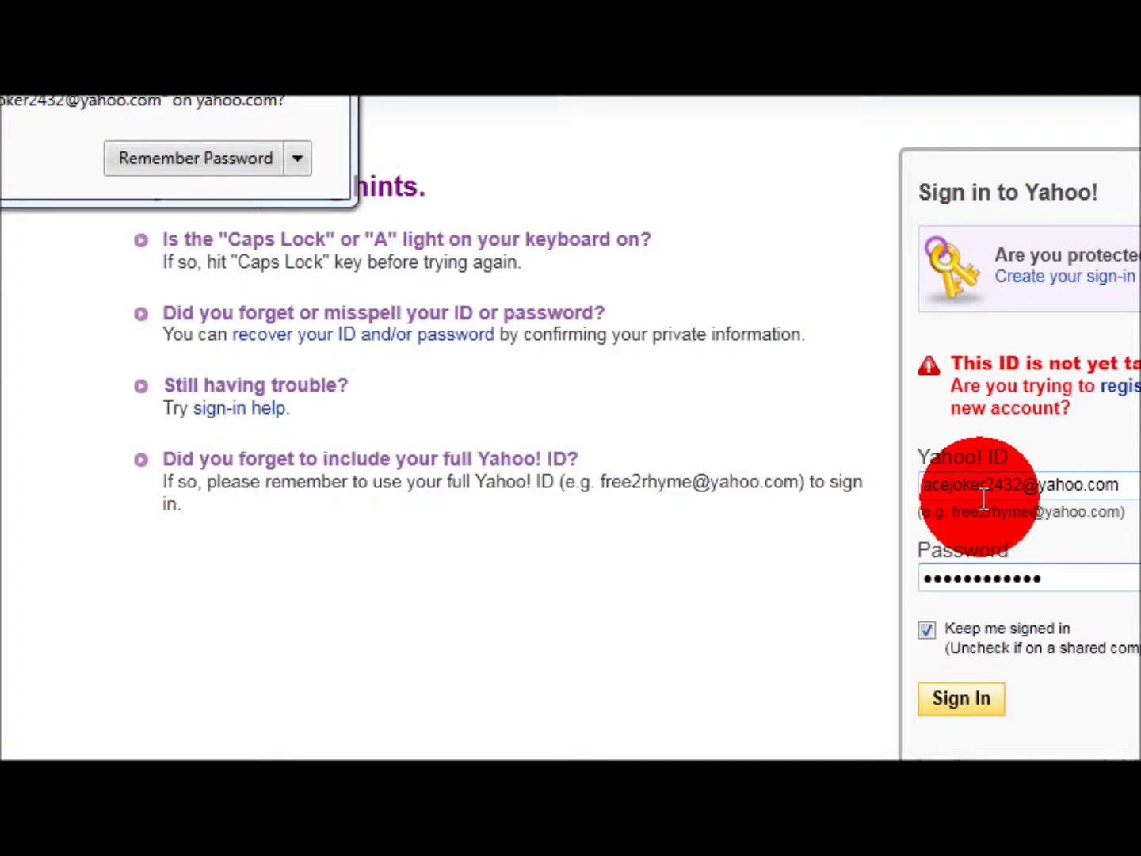
key("Return")
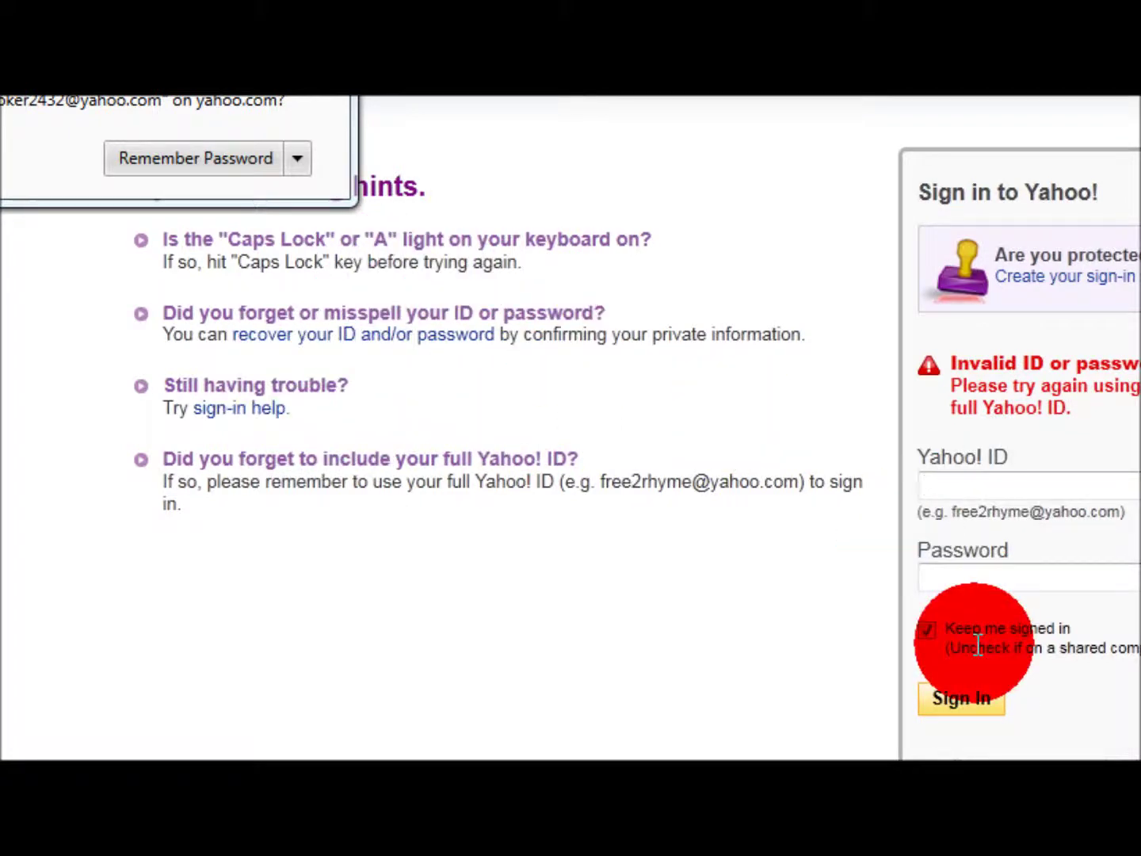
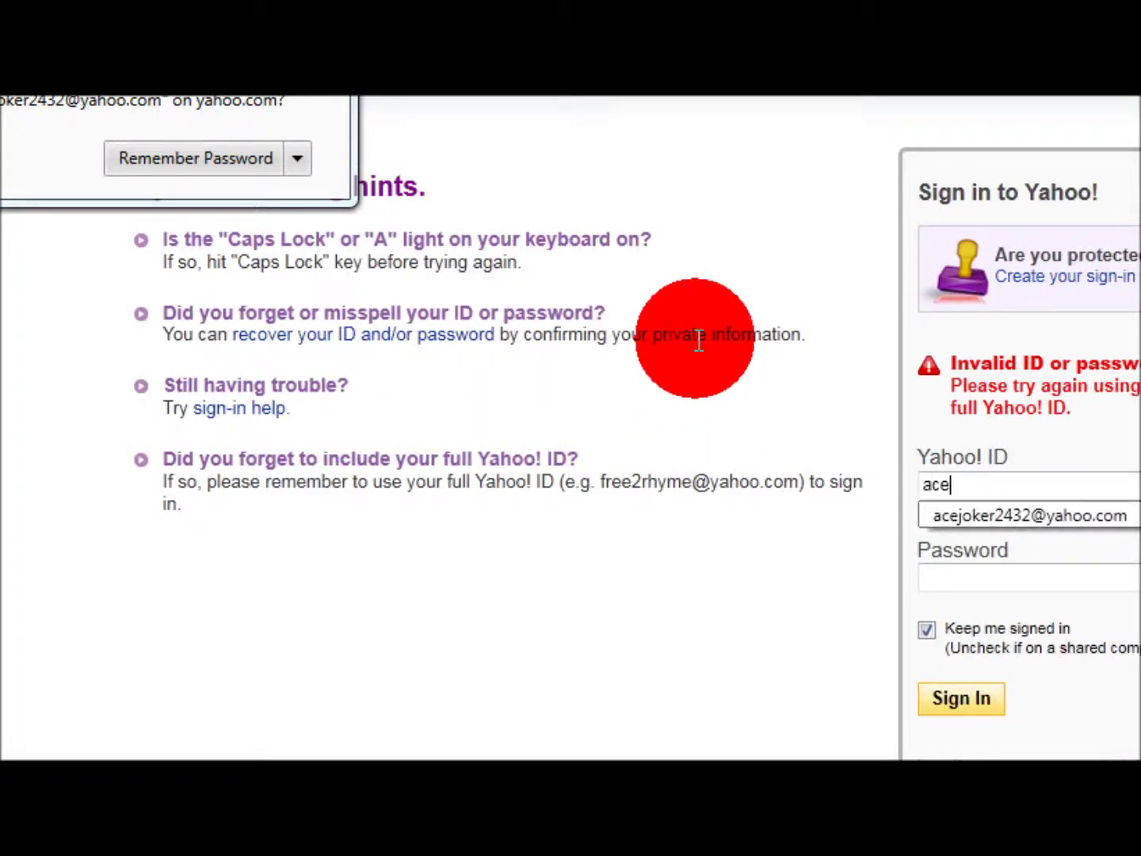
- Fill the ID with the suggested account, enter its password and submit
left_click(932, 516)
left_click(935, 573)
type("••••")
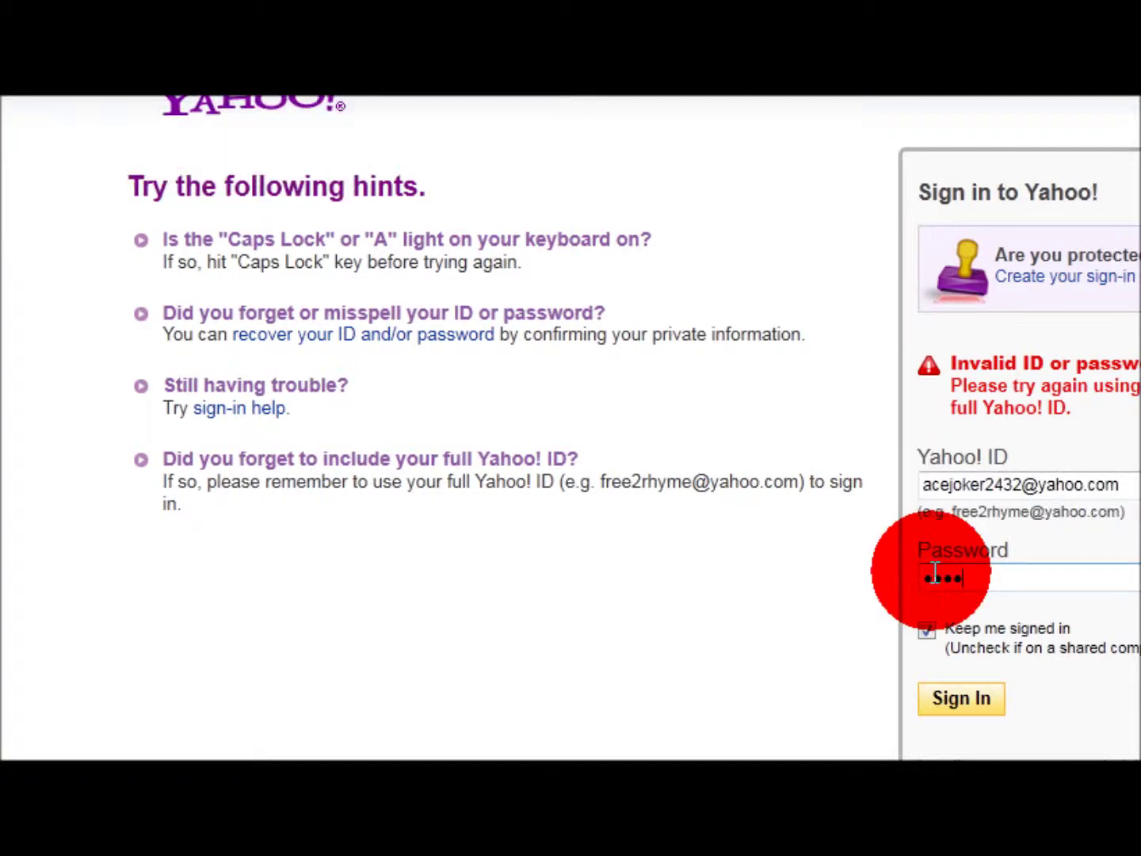
type("•")
key("Return")
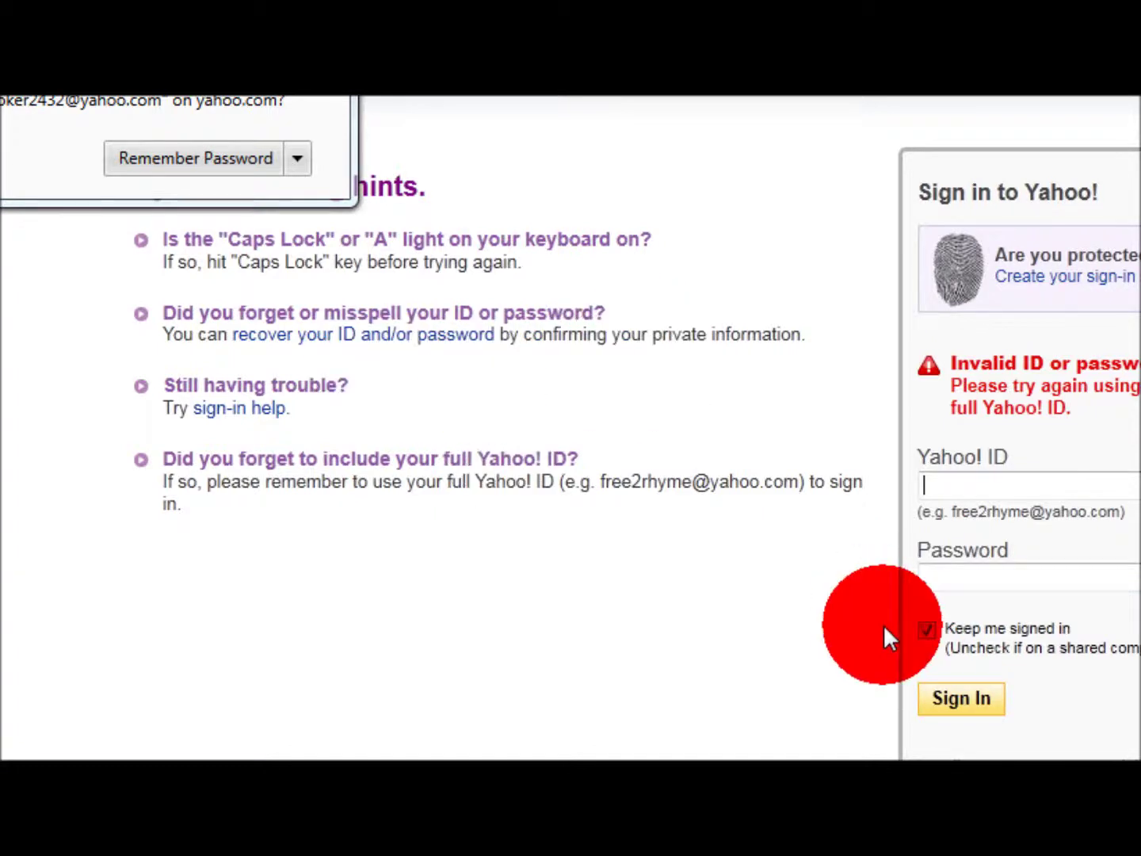
- Choose the suggested account again, retype the password and resubmit the sign-in
left_click(1066, 486)
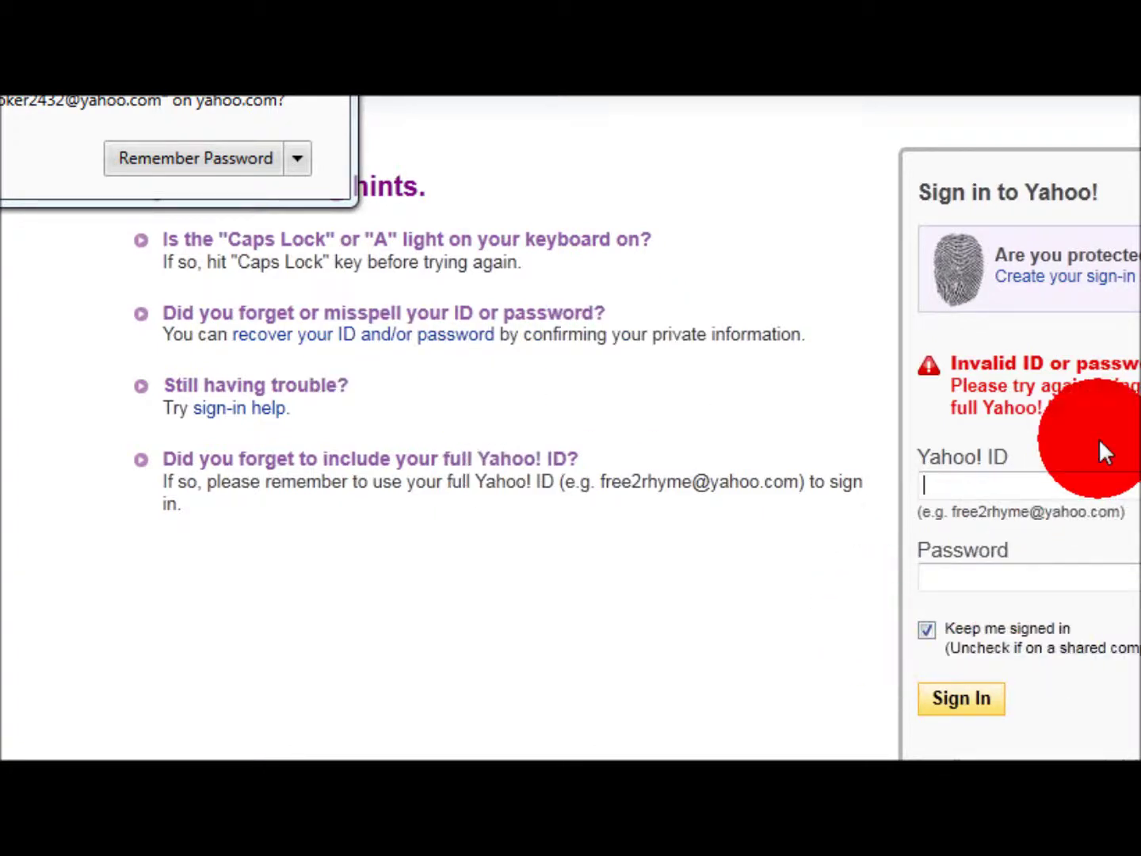
type("a")
left_click(1094, 516)
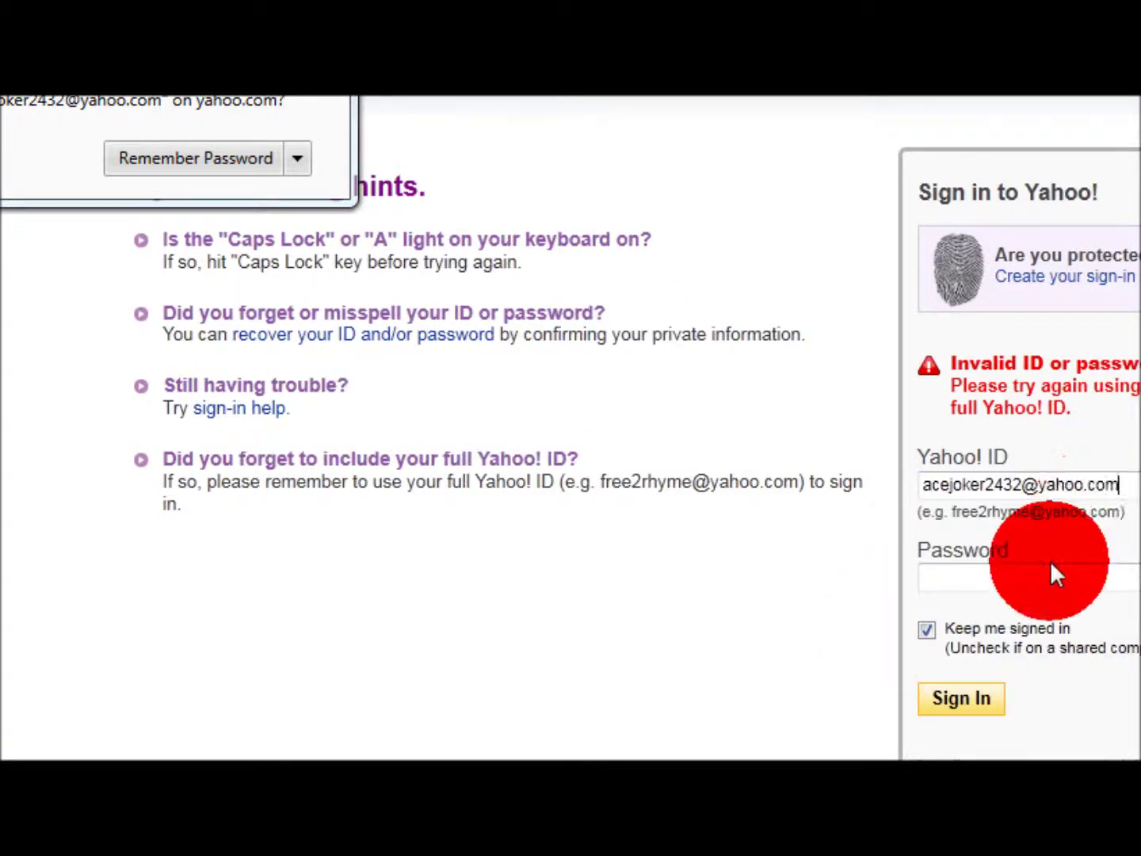
left_click(1050, 573)
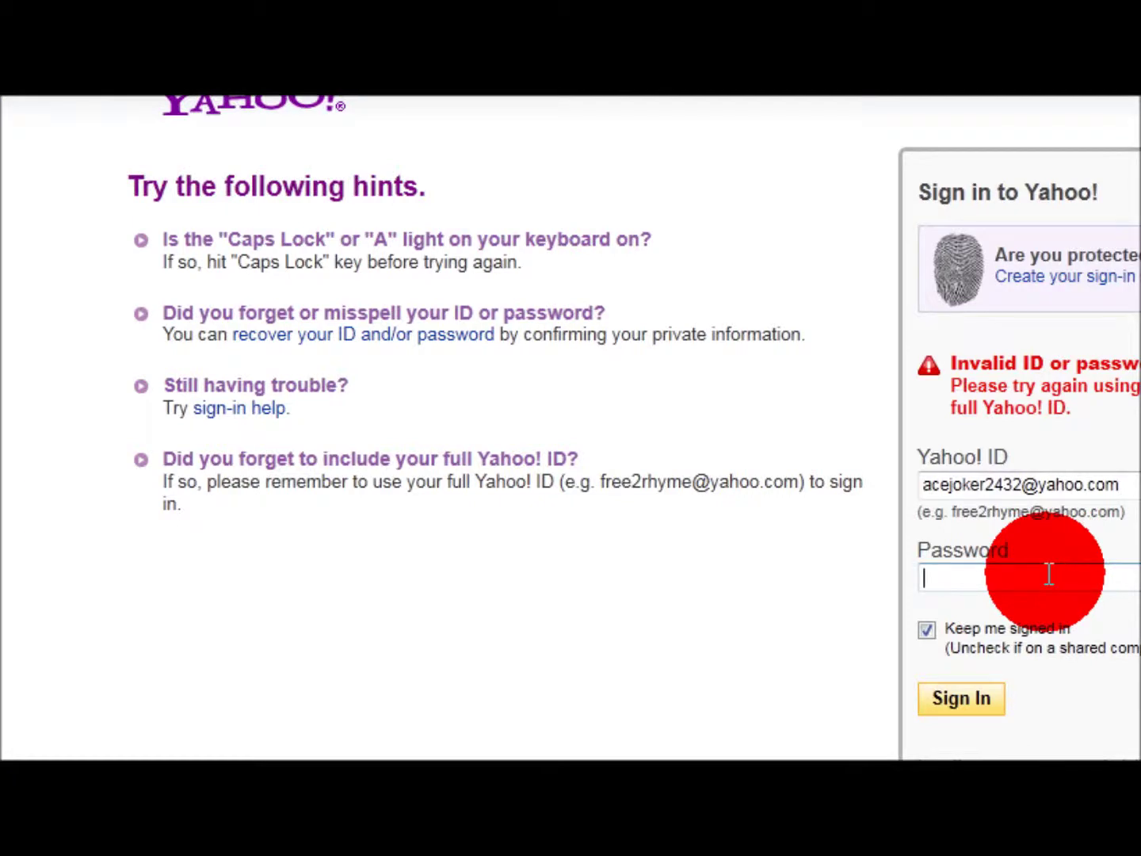
key("Return")
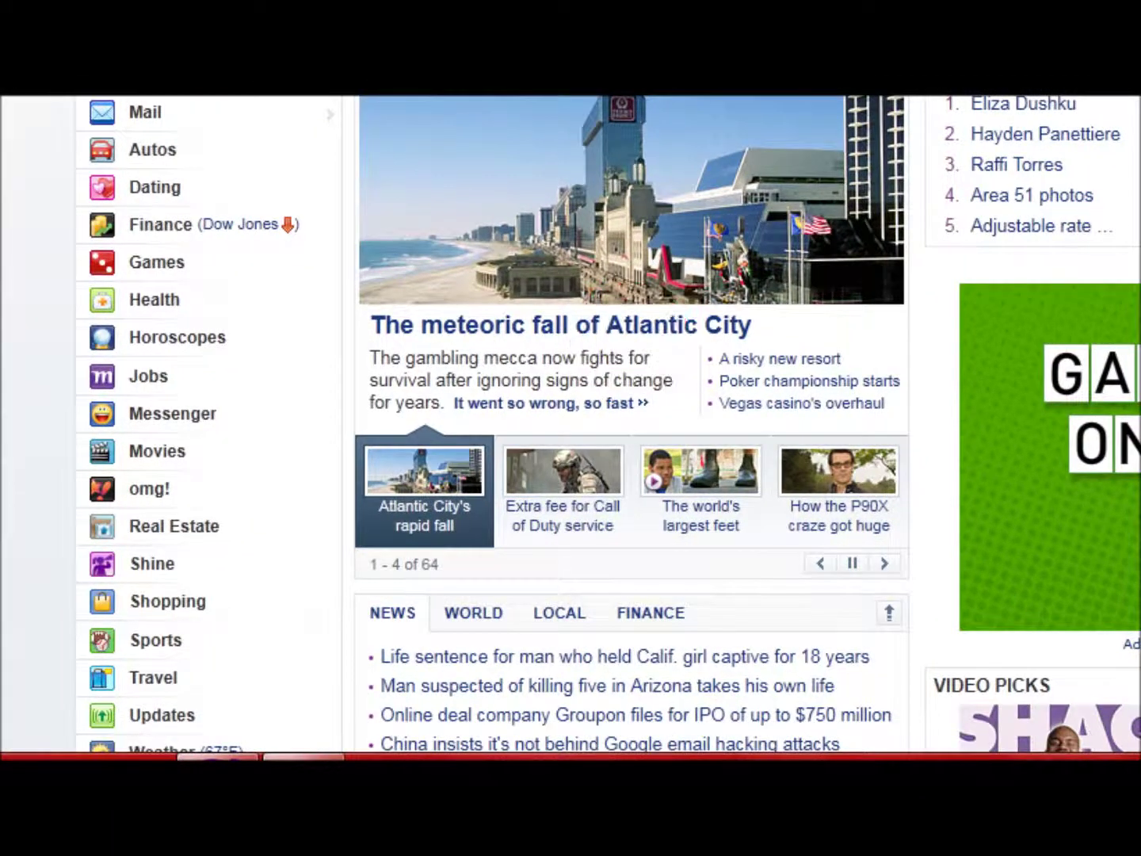
- Go to the Messenger page from Yahoo! Sites and download the Yahoo! Messenger 10 installer
left_click(615, 532)
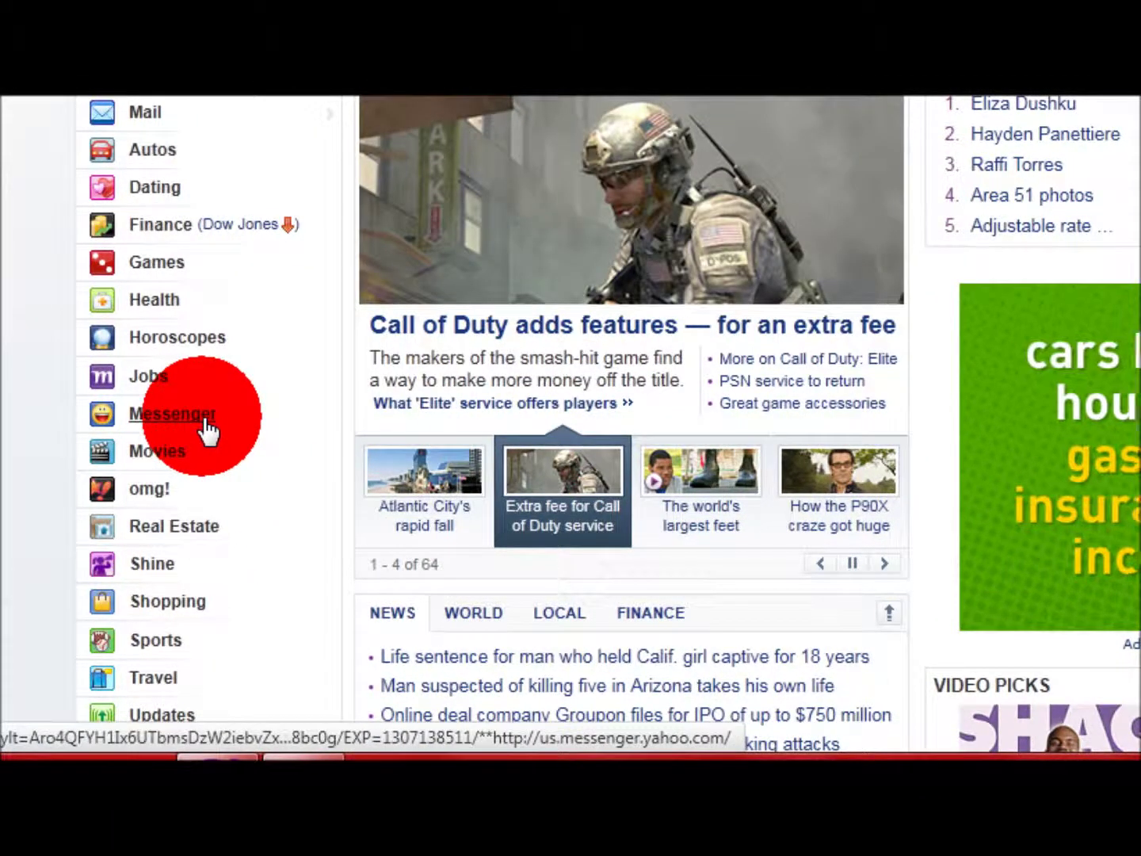
left_click(208, 428)
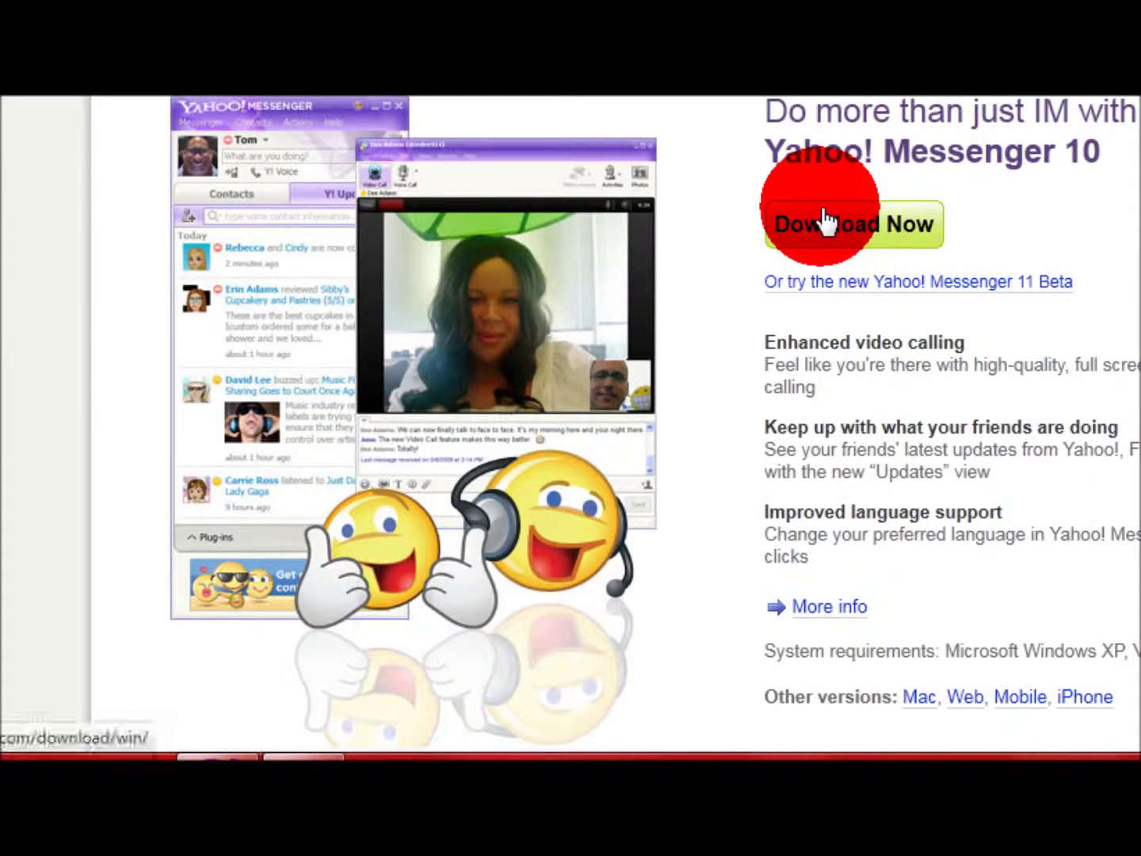
left_click(823, 212)
left_click(1011, 170)
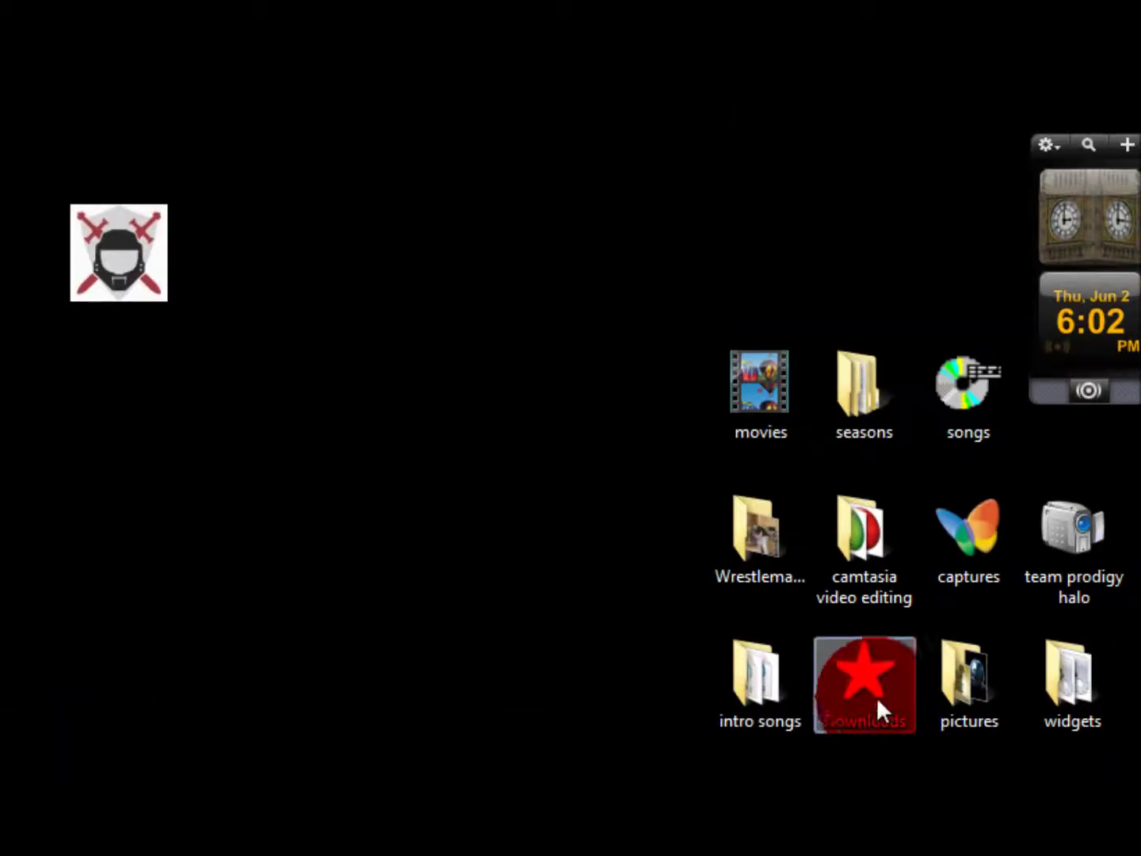
- Run msgr10us(1) from the Downloads folder and allow it past the security warning
double_click(874, 687)
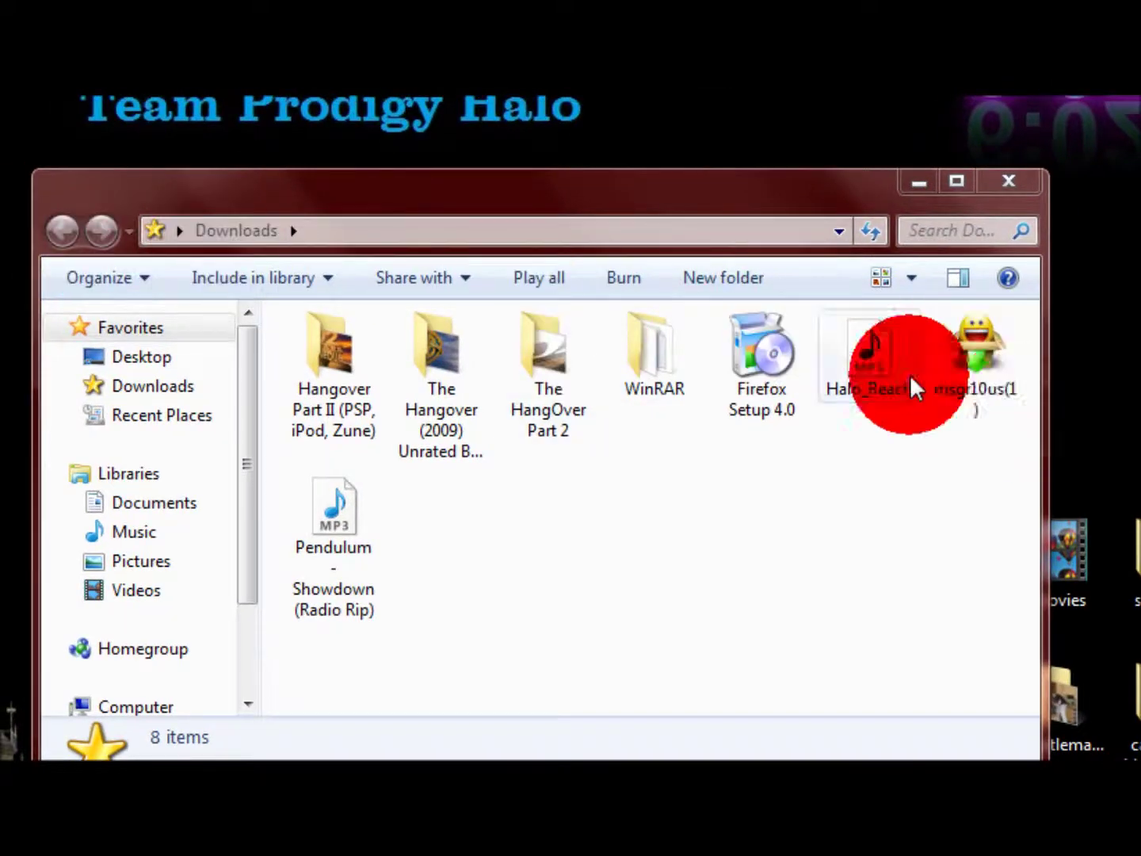
left_click(975, 355)
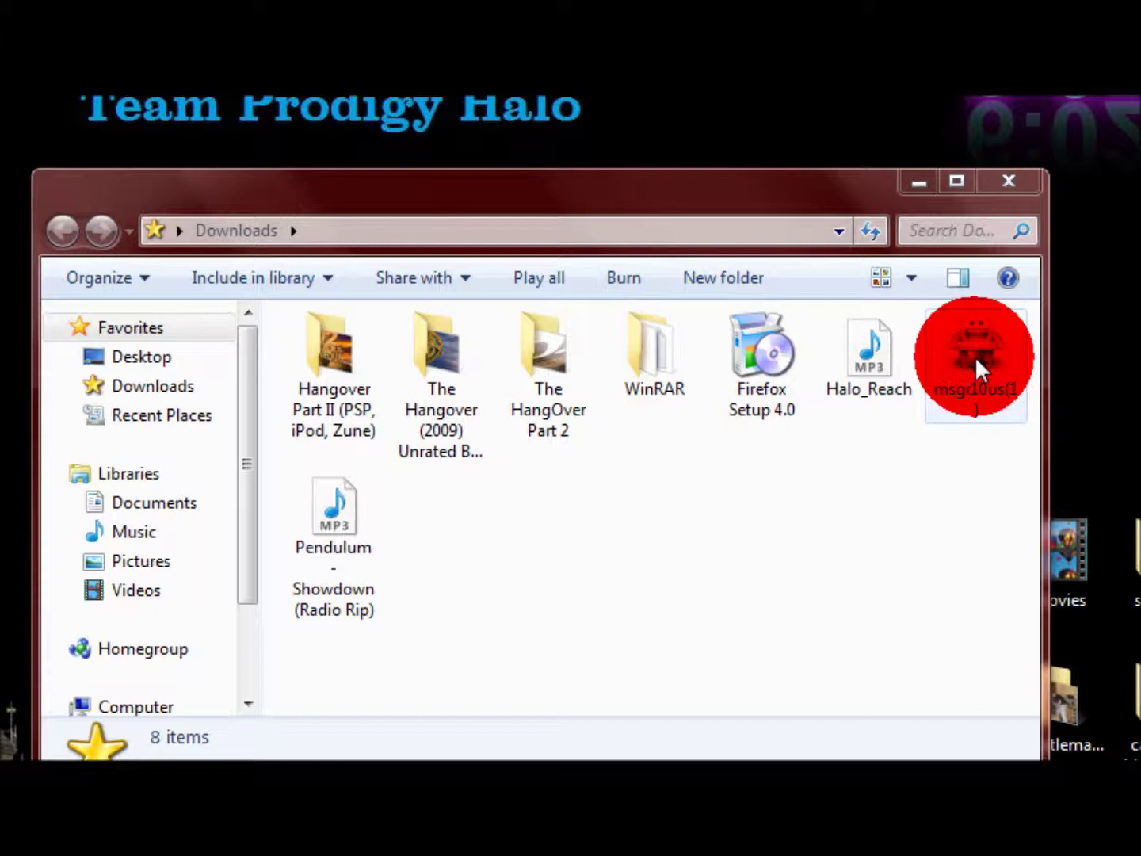
left_click(974, 356)
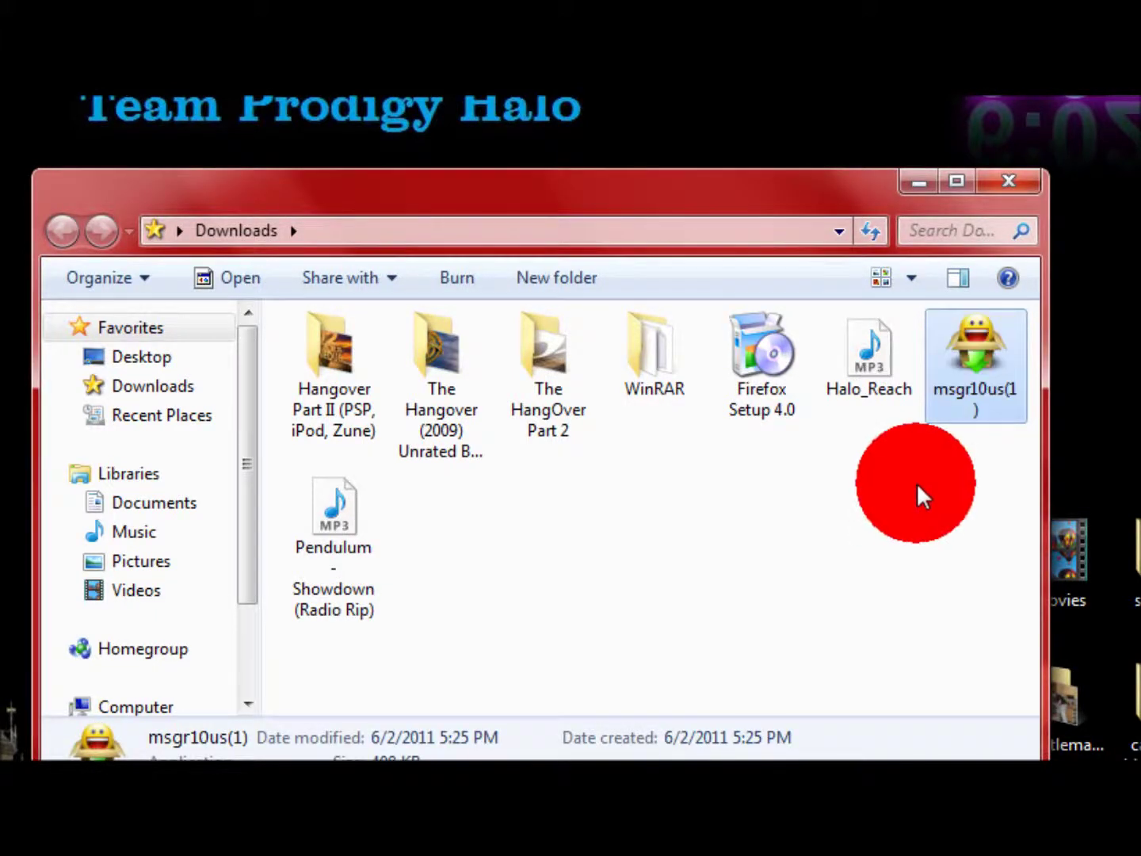
double_click(935, 394)
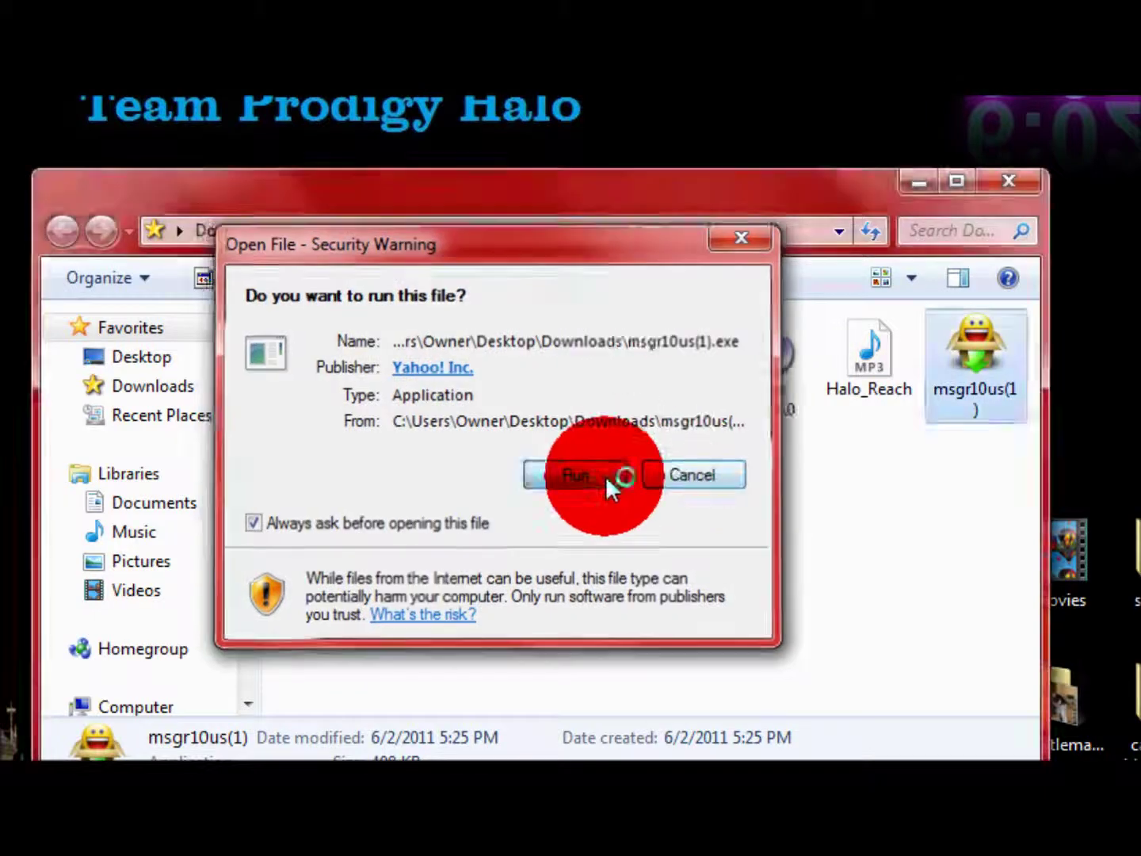
left_click(605, 474)
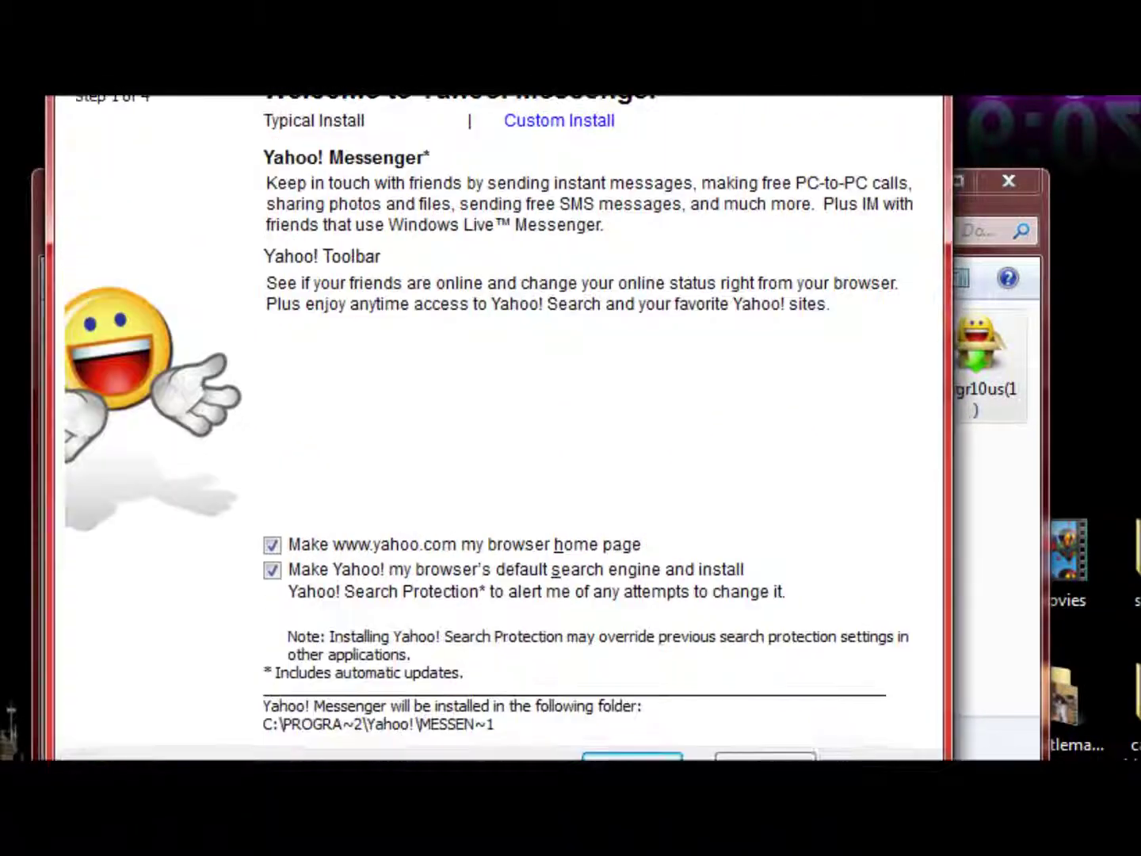
- Untick the Yahoo! home page and default search options, continue, and confirm reinstalling
left_click(270, 535)
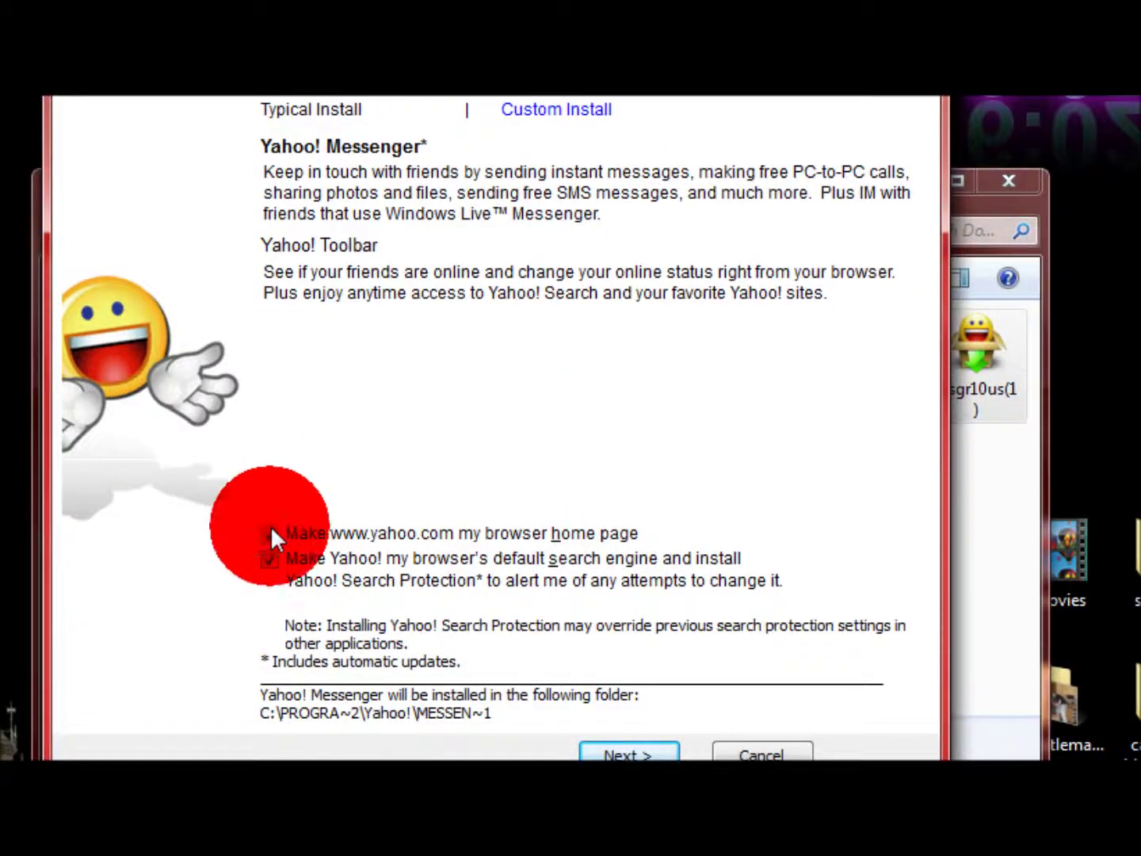
left_click(271, 559)
left_click(615, 752)
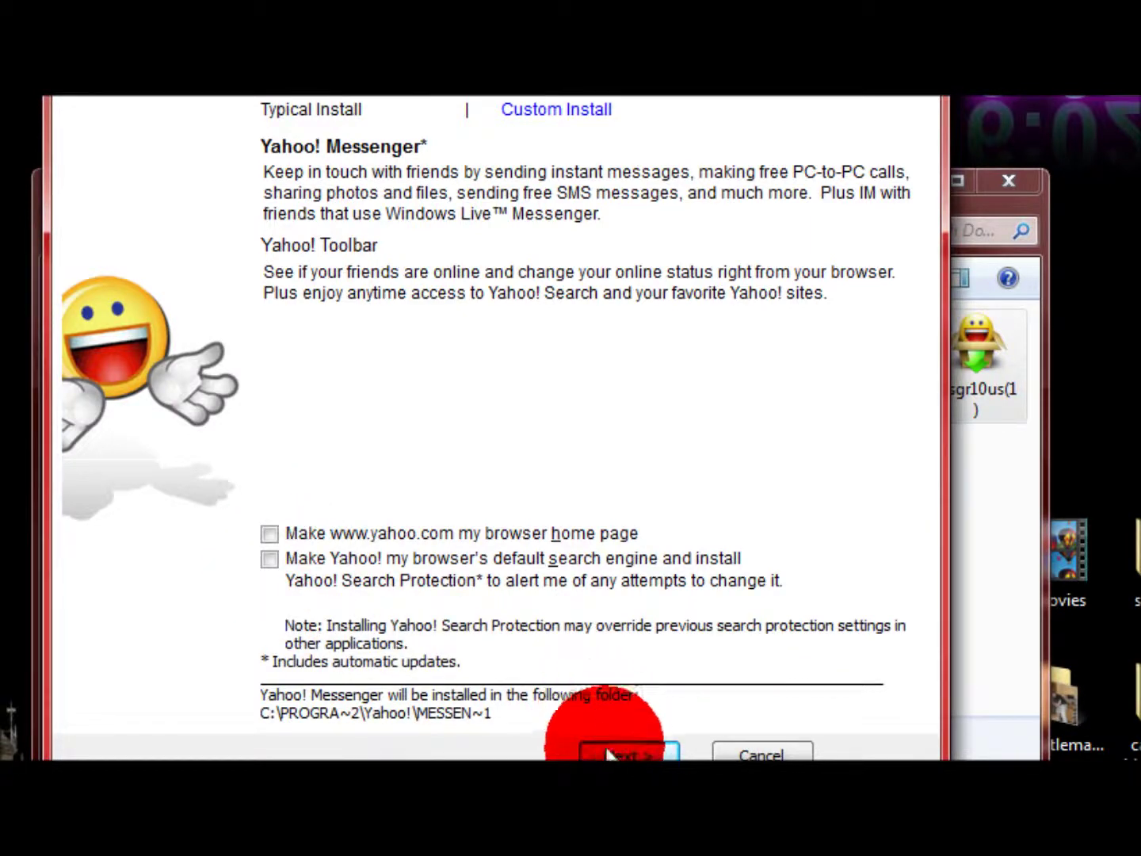
left_click(612, 557)
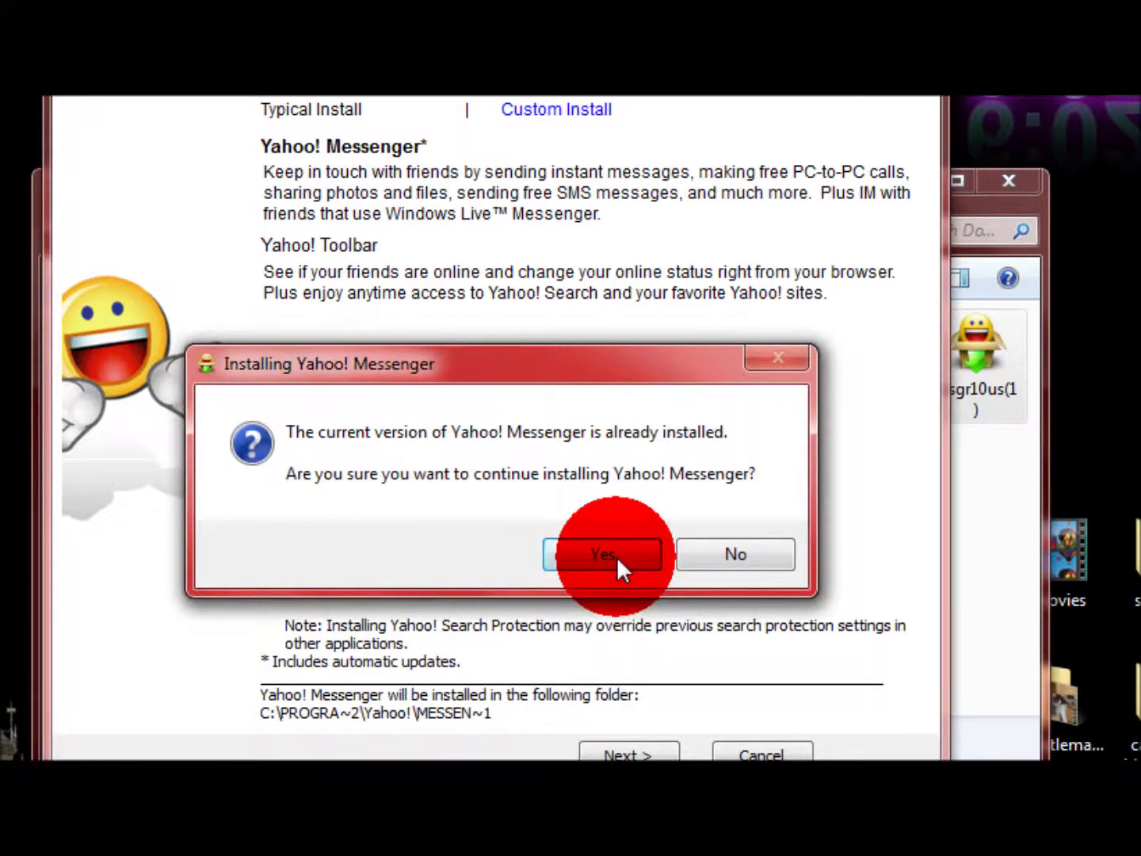
left_click(617, 557)
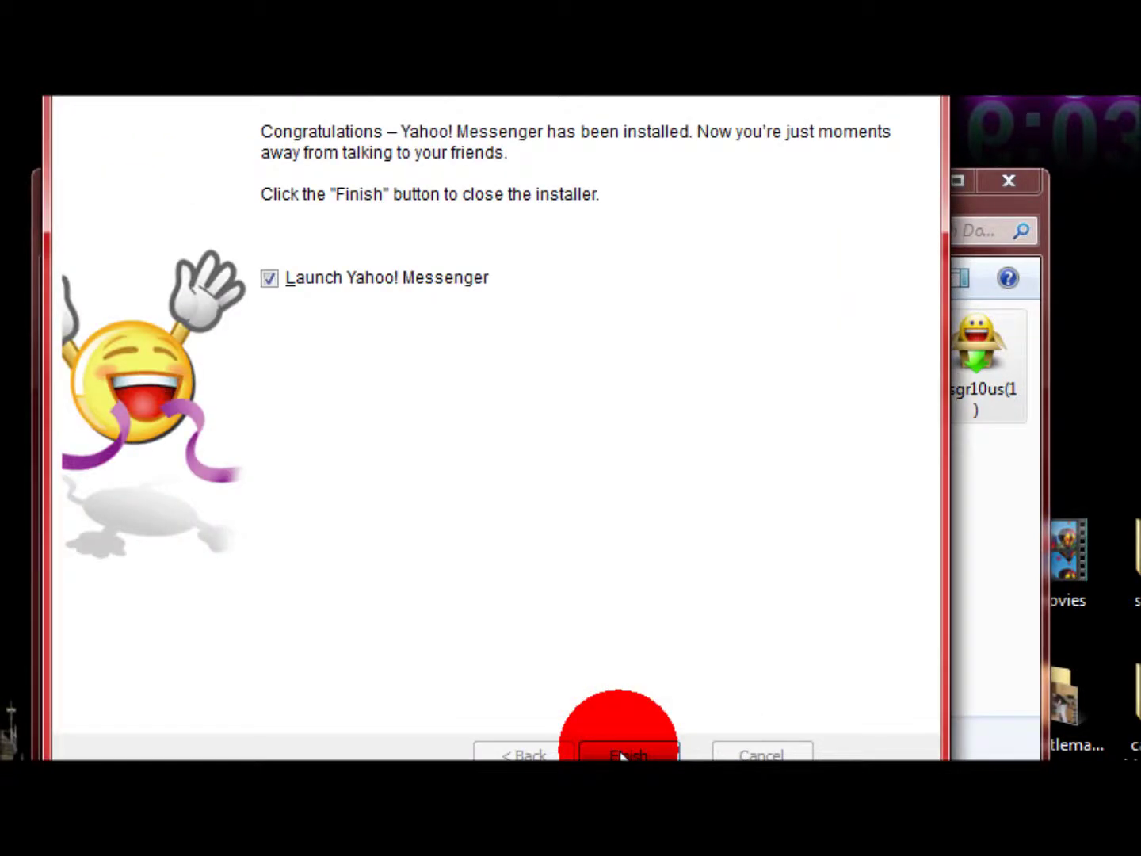
- Finish the installer, close Downloads, launch Messenger from its desktop shortcut and sign in
left_click(622, 757)
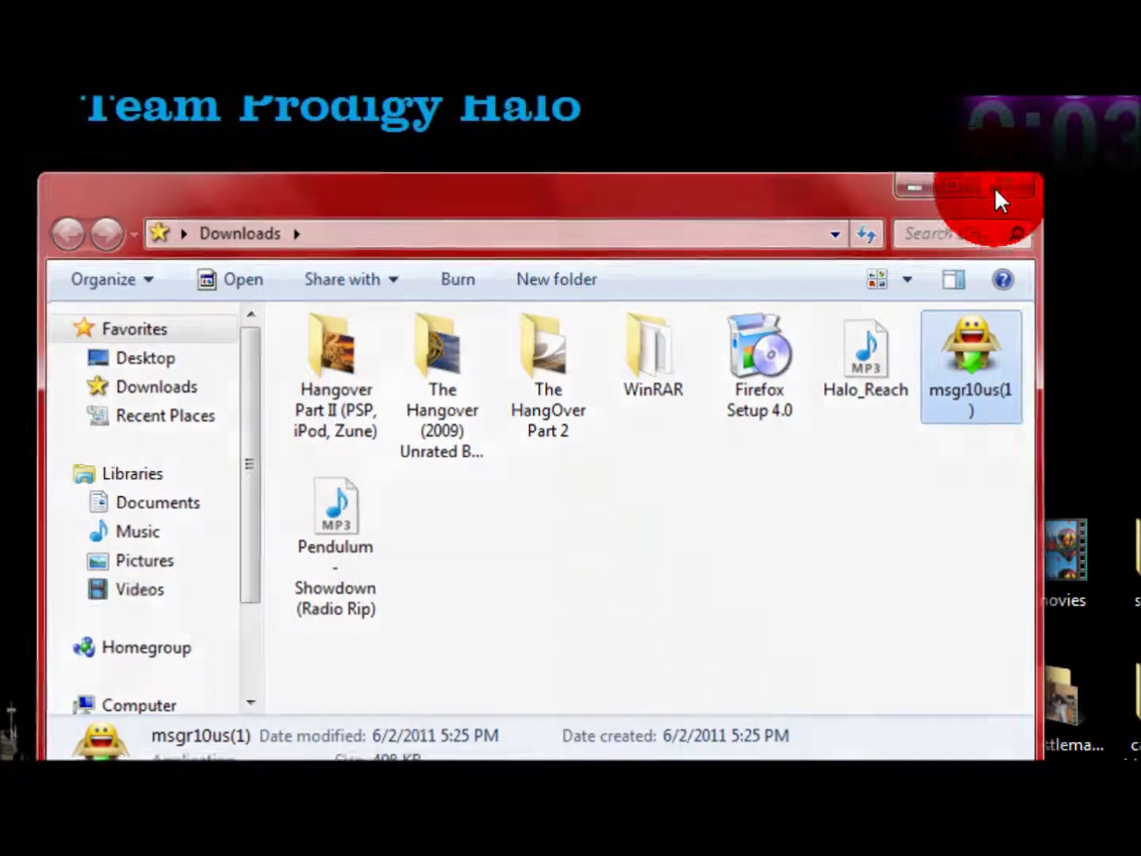
left_click(995, 189)
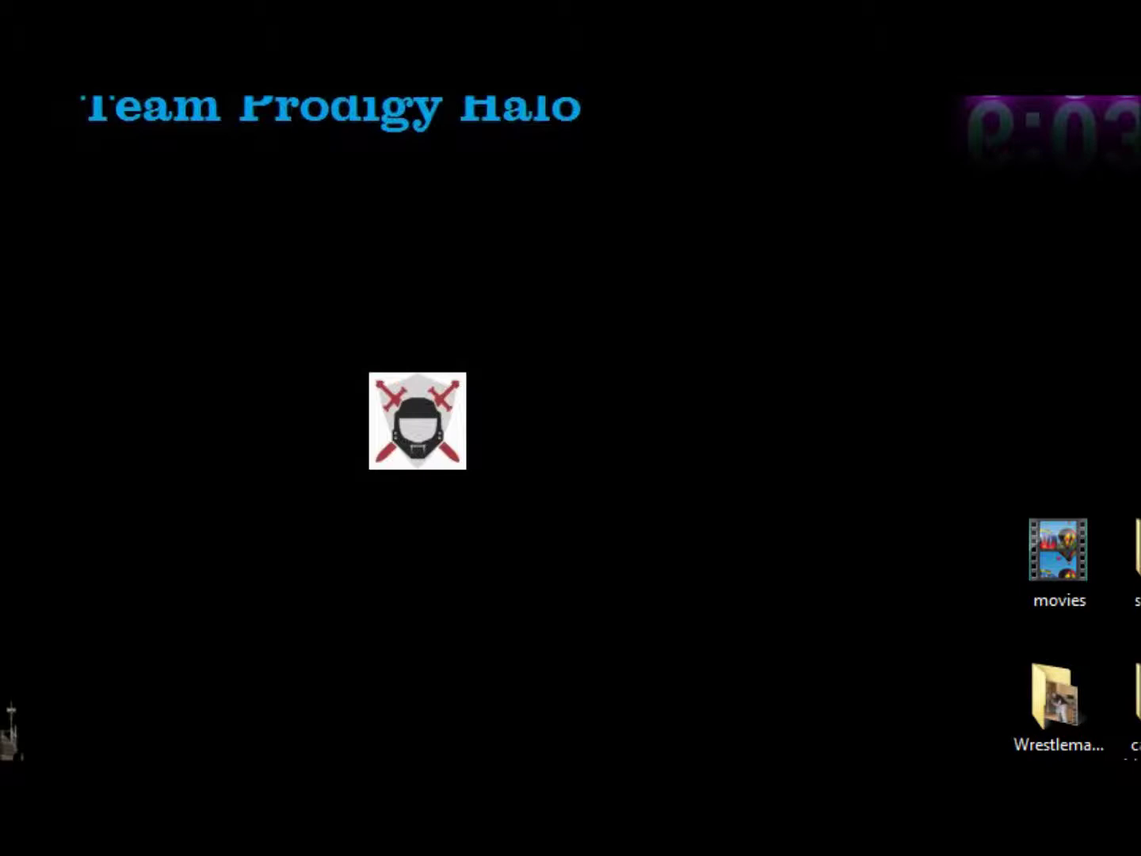
double_click(70, 155)
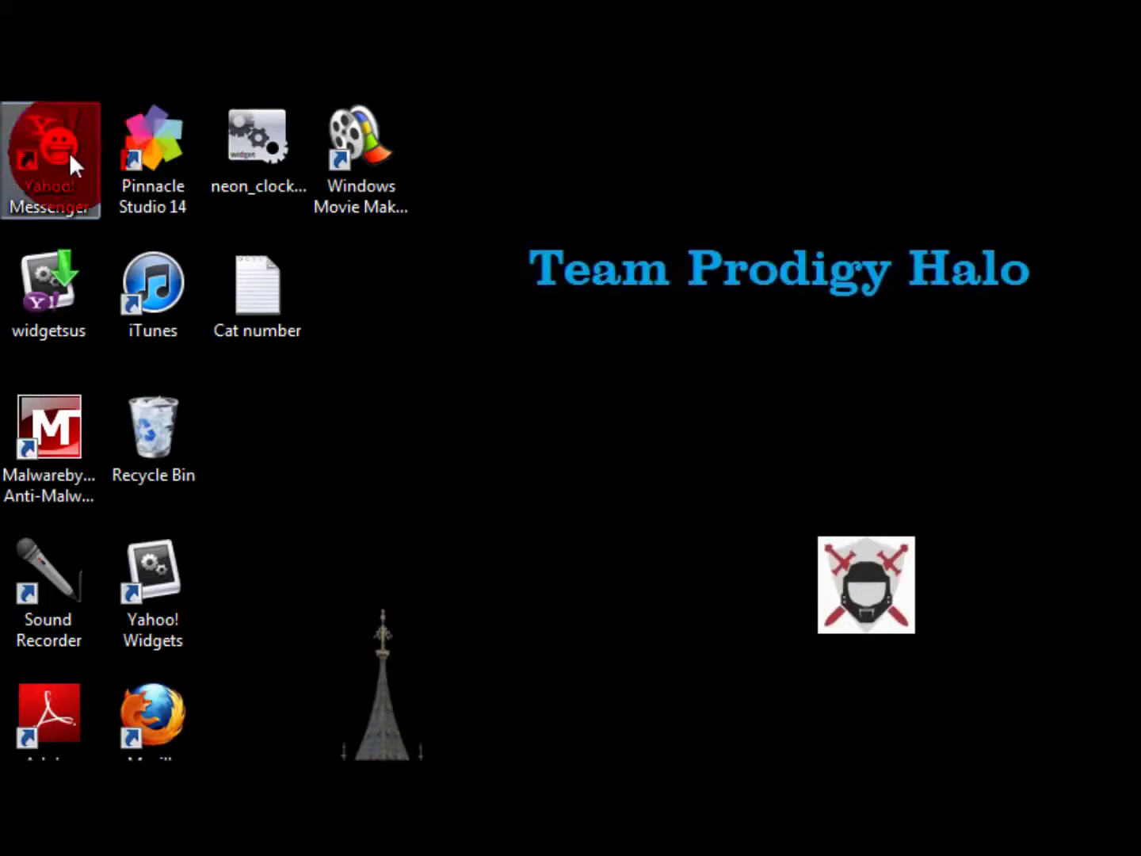
left_click(132, 280)
left_click(17, 107)
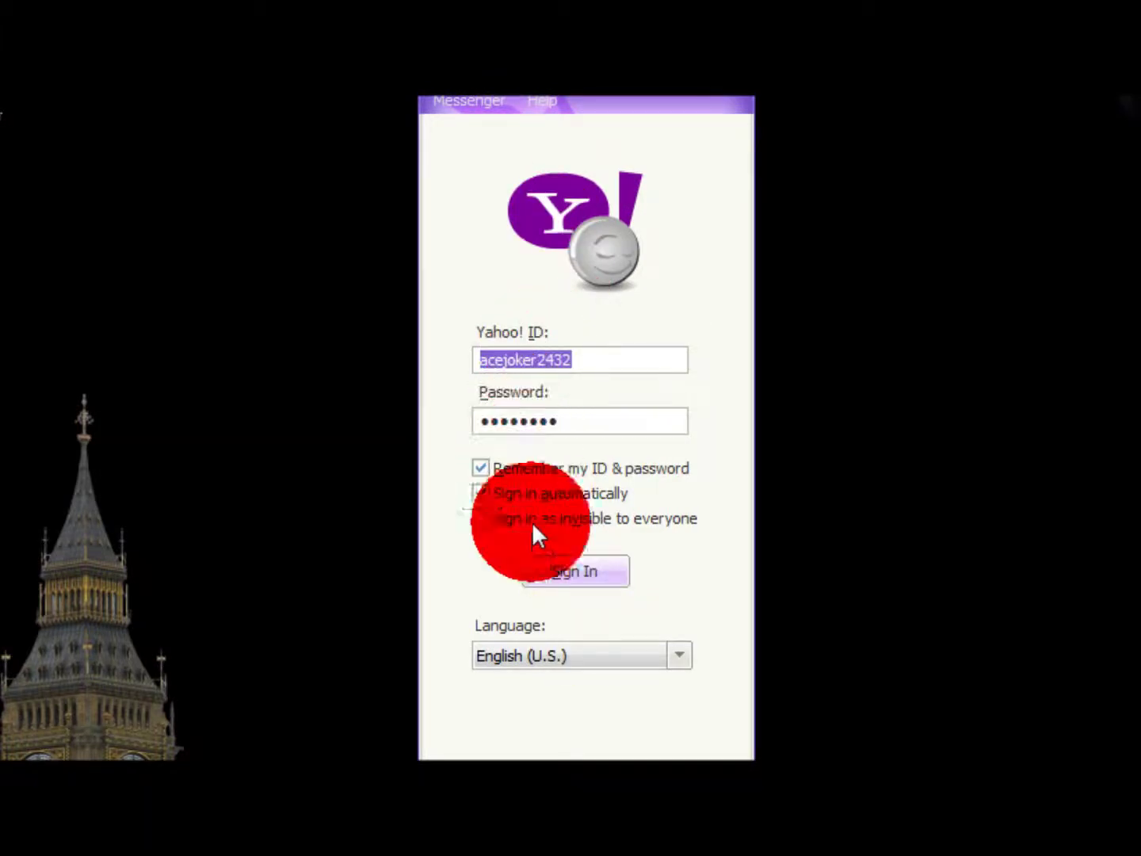
left_click(557, 561)
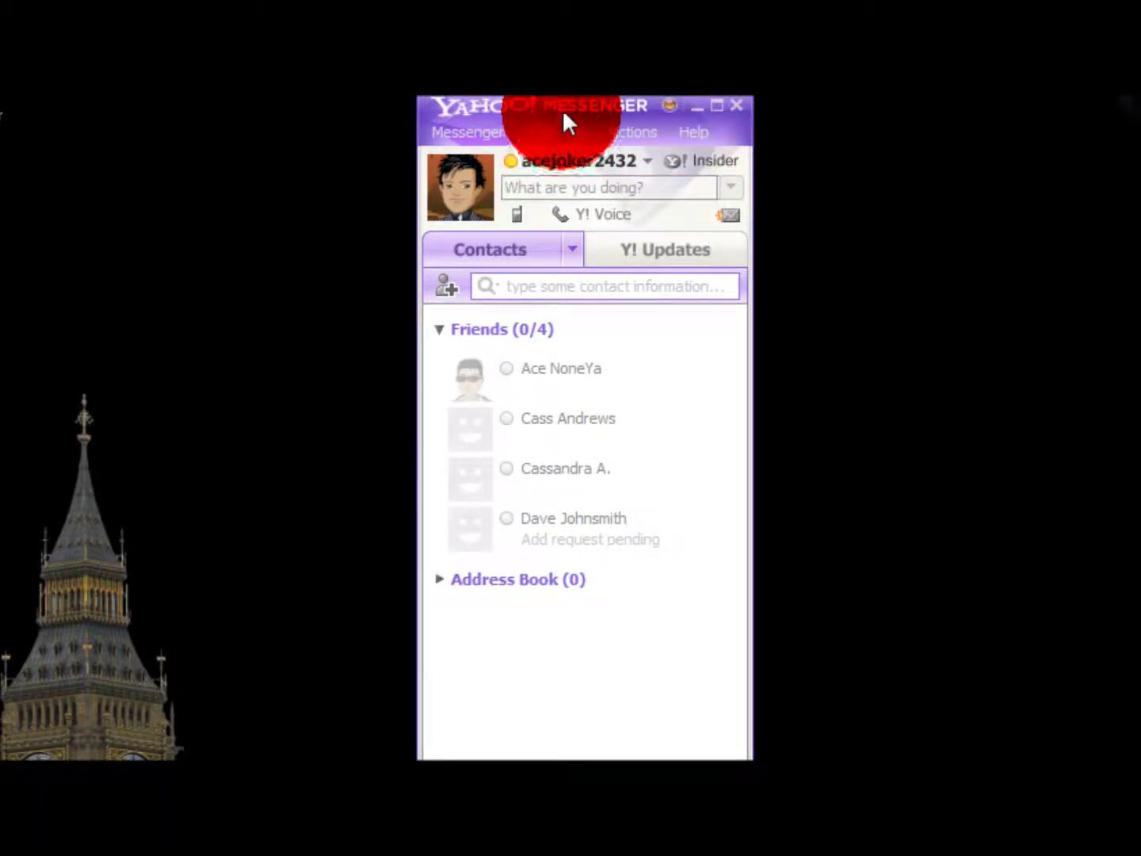
- Reposition the Messenger contact list window and check which account is signed in
mouse_move(556, 116)
left_mouse_down()
mouse_move(558, 168)
mouse_move(557, 67)
mouse_move(532, 132)
left_mouse_up()
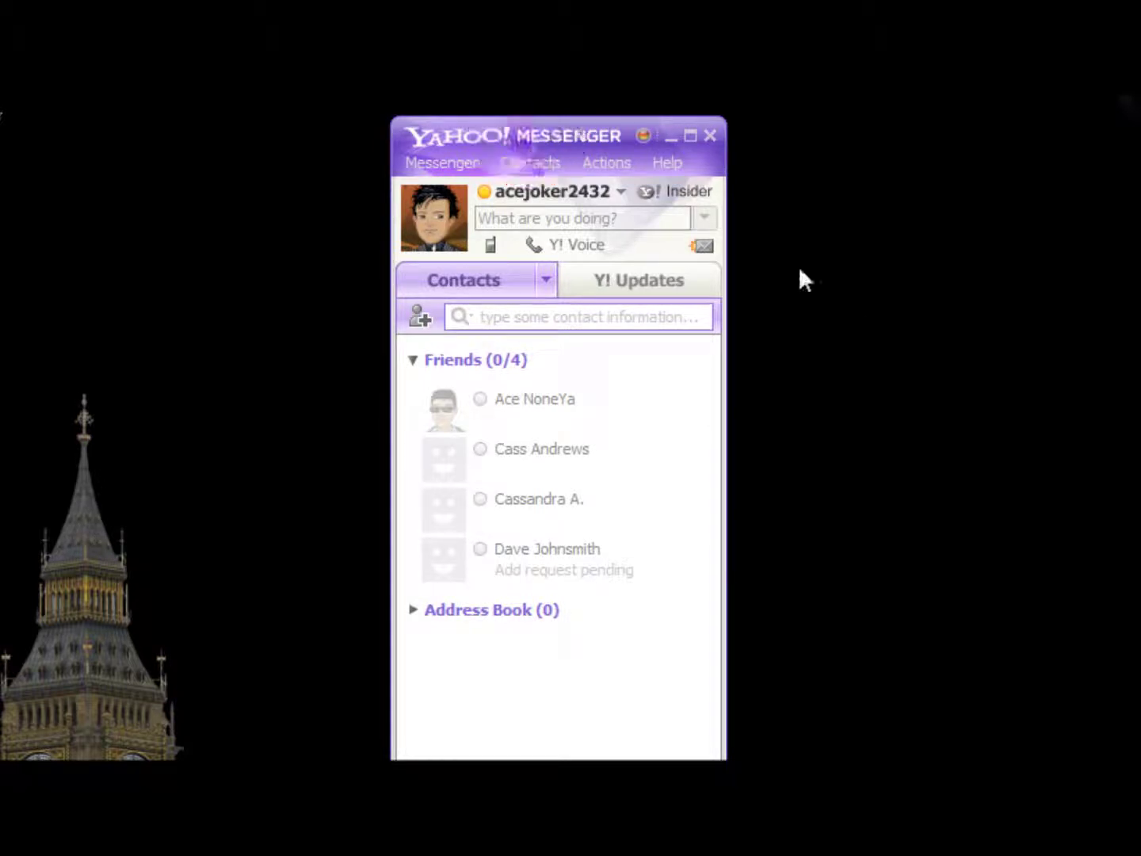
left_click(692, 175)
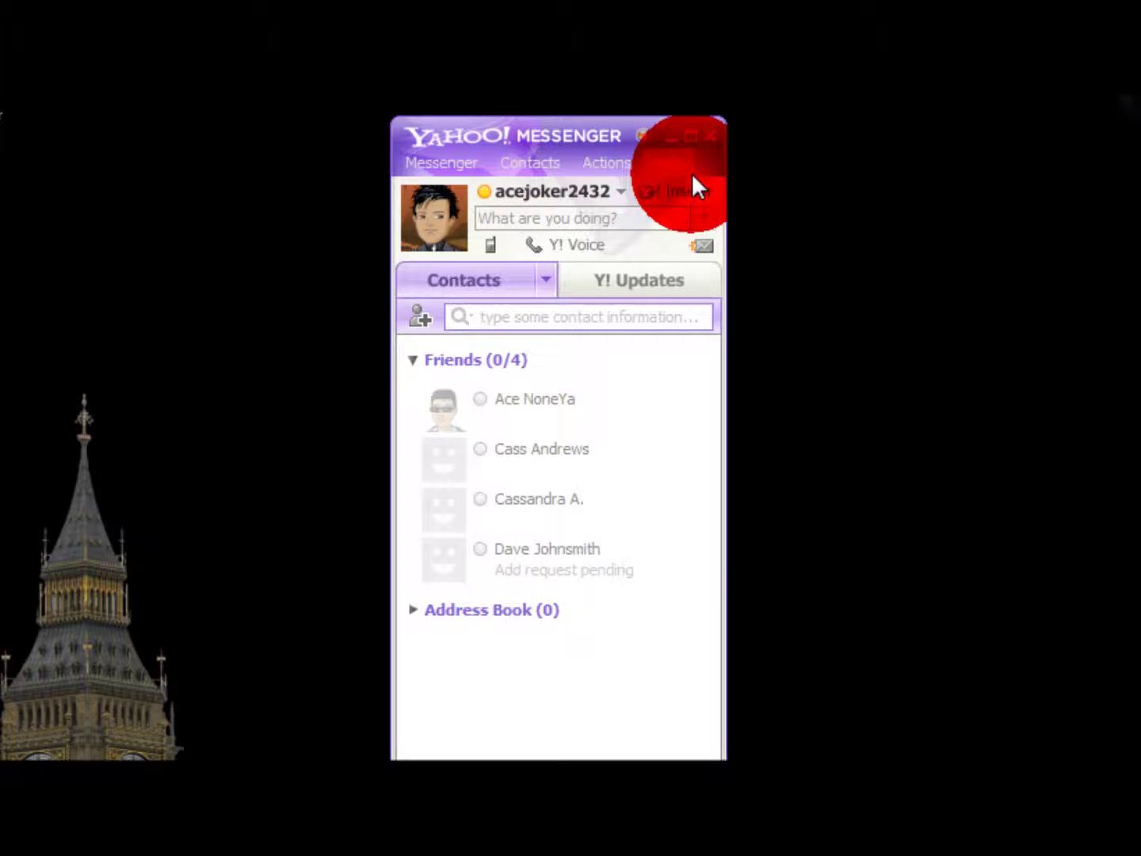
left_click(540, 212)
left_click(539, 198)
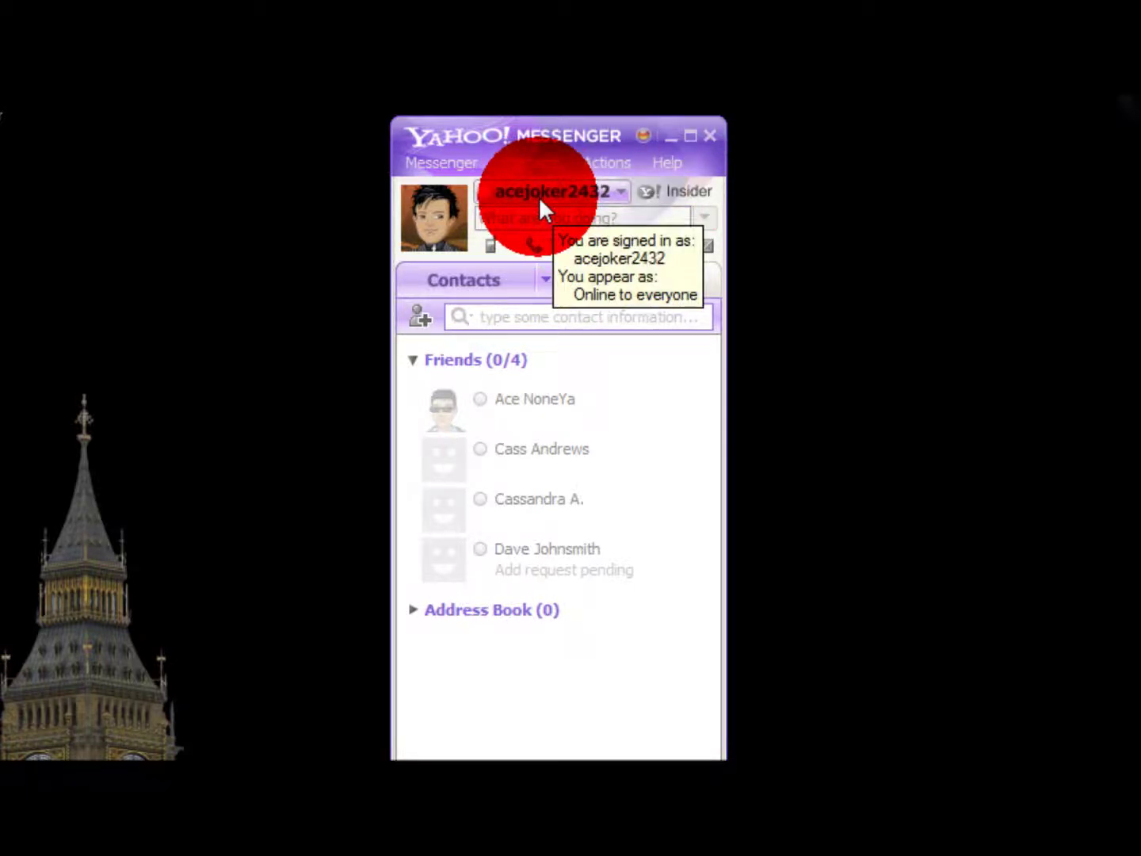
left_click(528, 204)
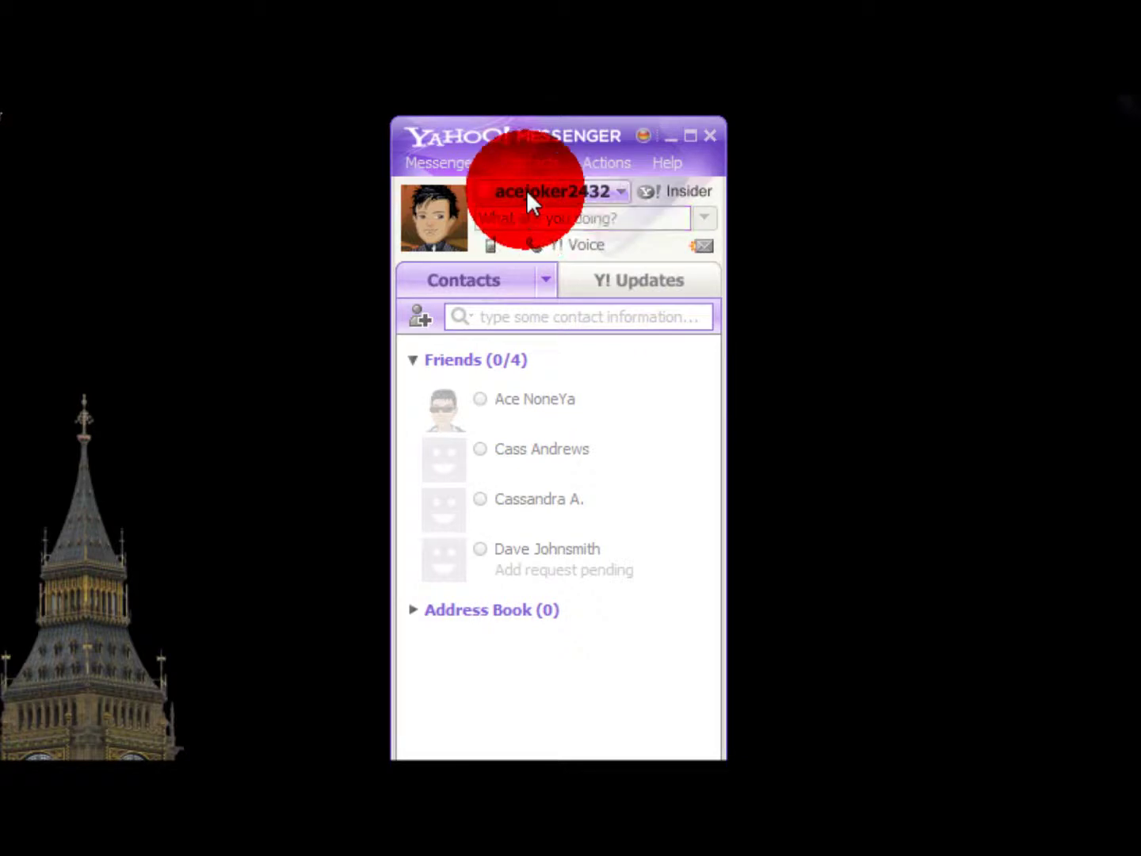
left_click(525, 197)
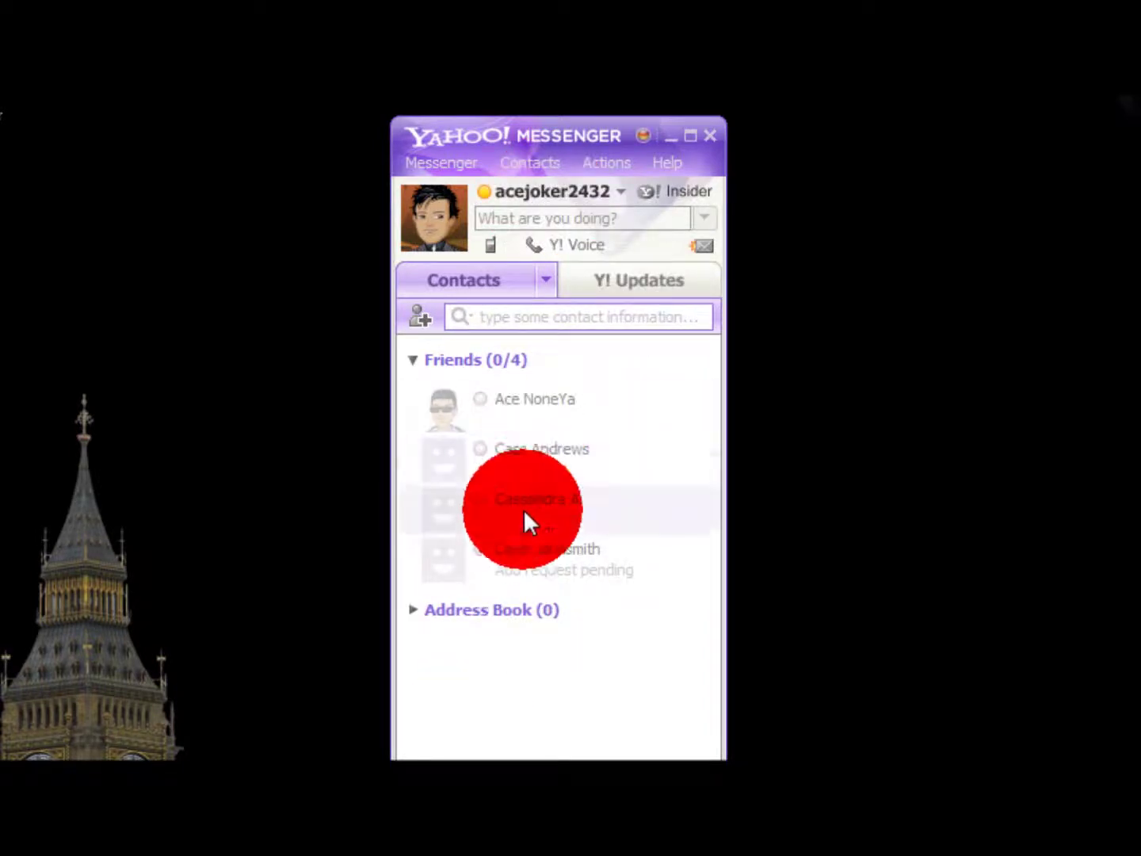
mouse_move(525, 483)
left_mouse_down()
mouse_move(693, 109)
mouse_move(721, 132)
mouse_move(712, 144)
left_mouse_up()
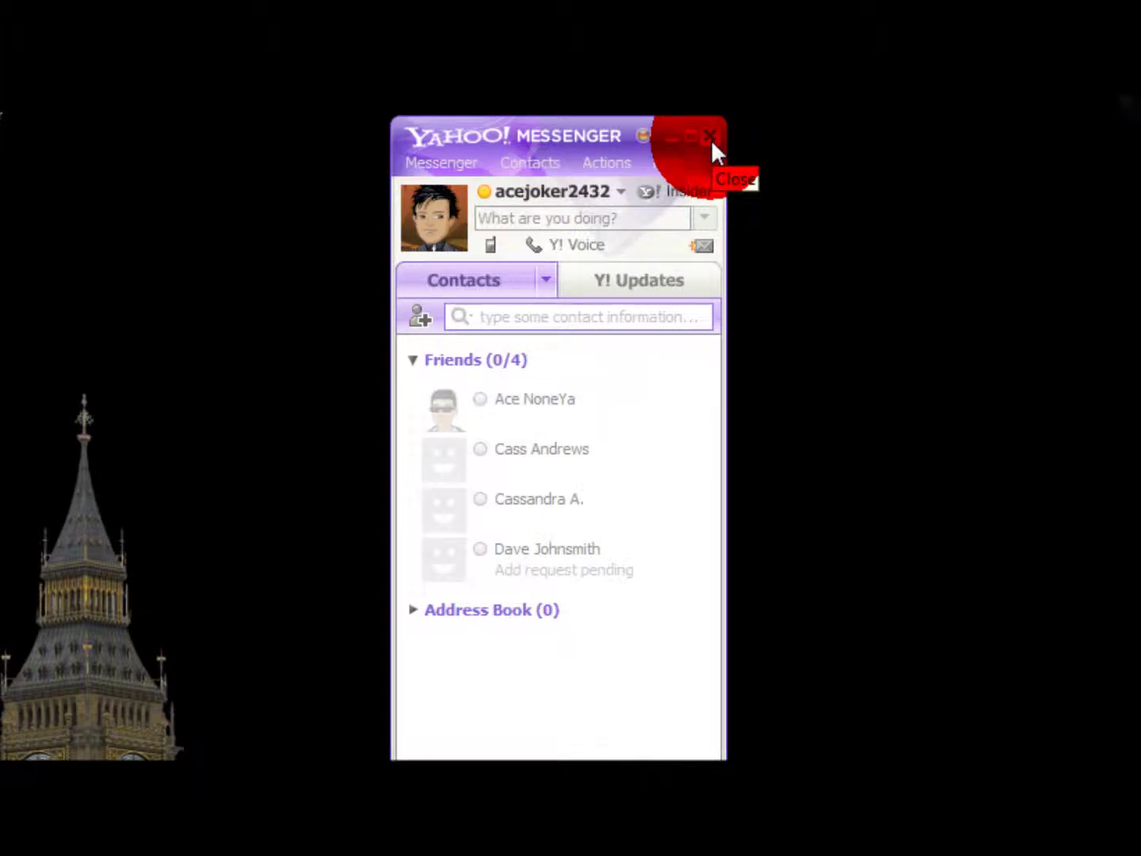
left_click_drag(712, 139, 110, 650)
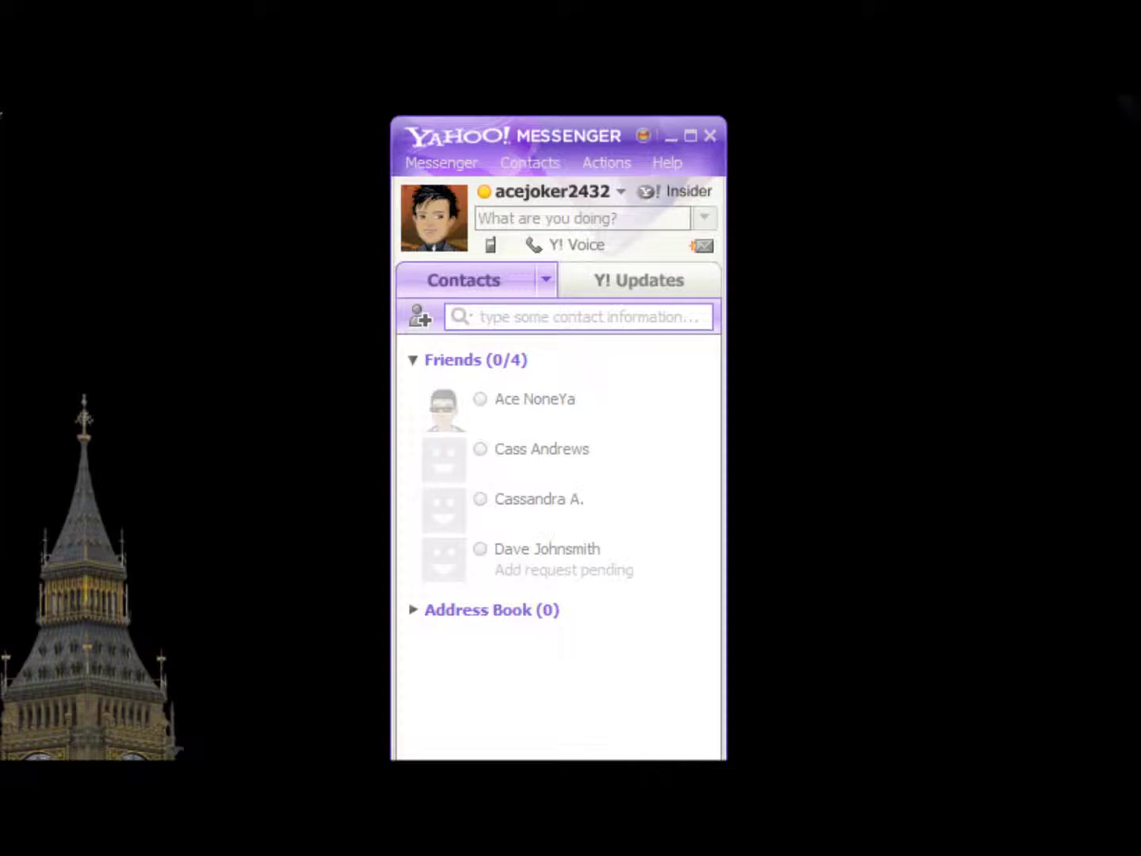